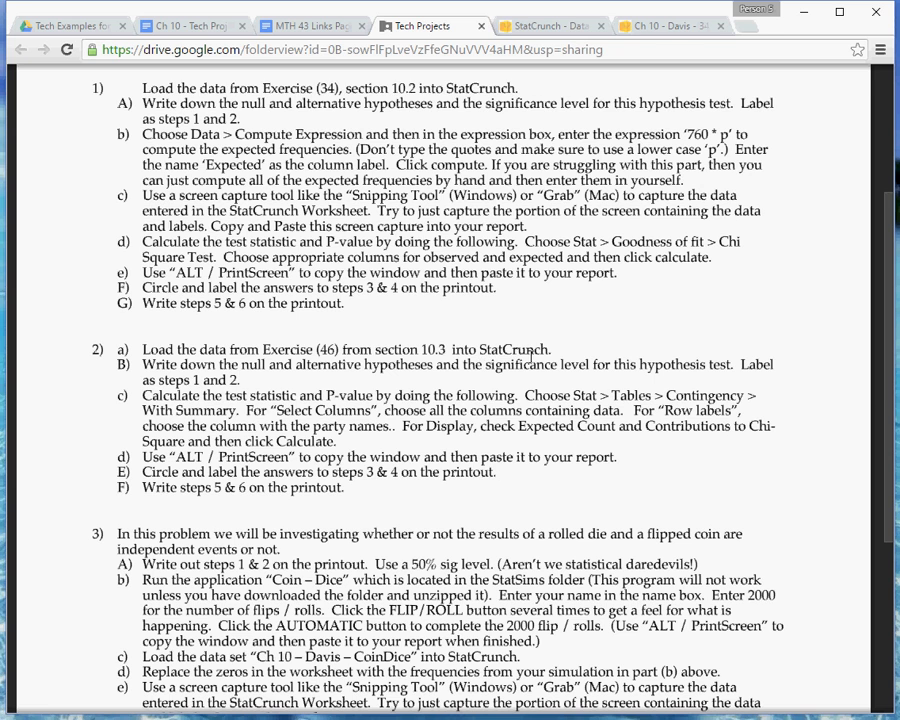
Open the Ch 10 - Davis - 46 - Criticism data set from the group list and close the duplicate data tab
left_click(552, 26)
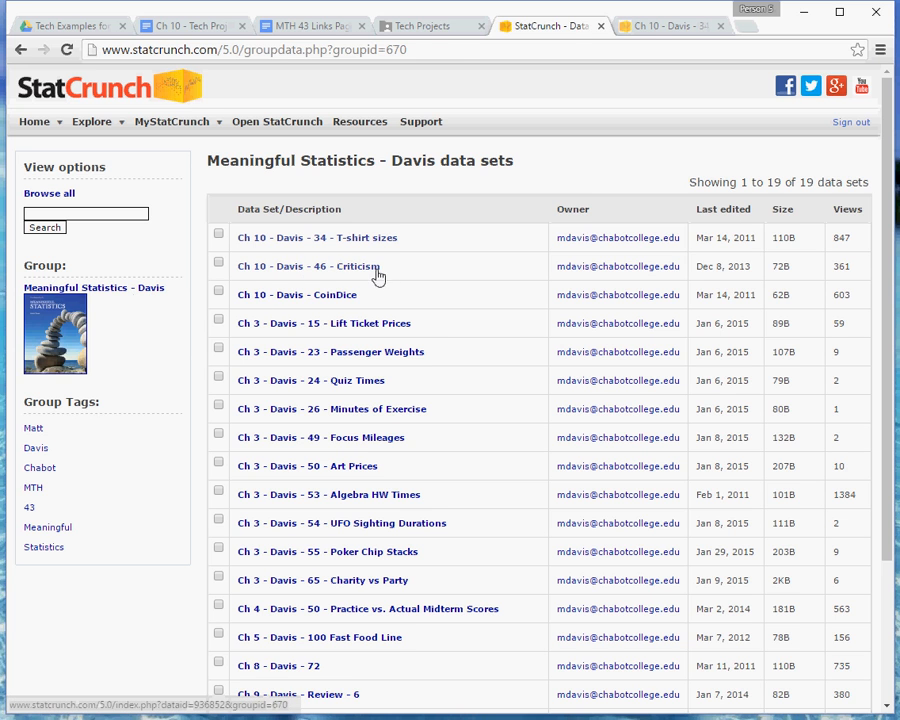
left_click(291, 268)
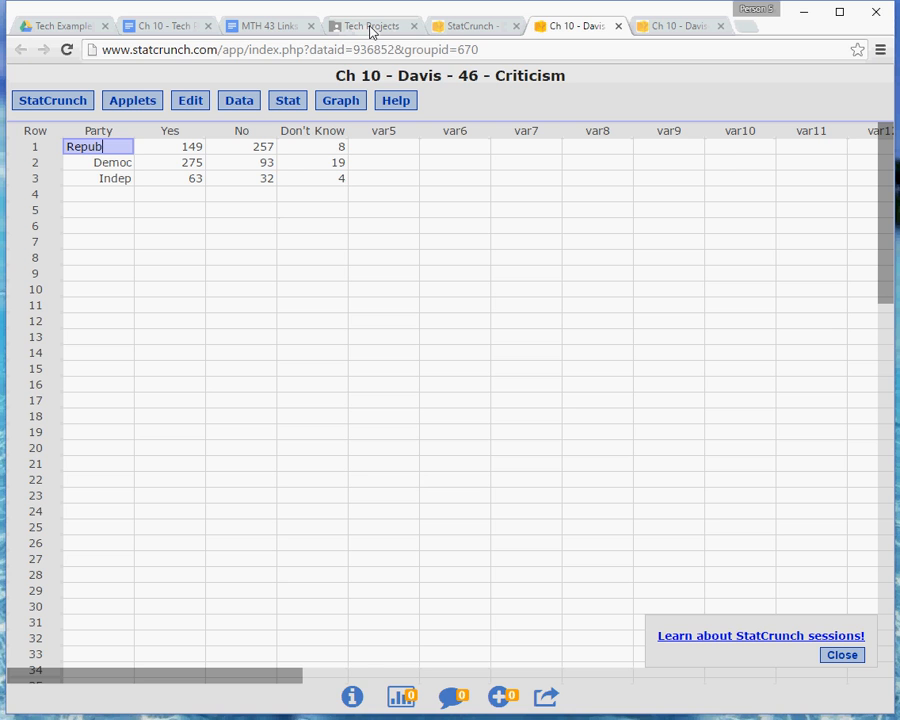
left_click(720, 27)
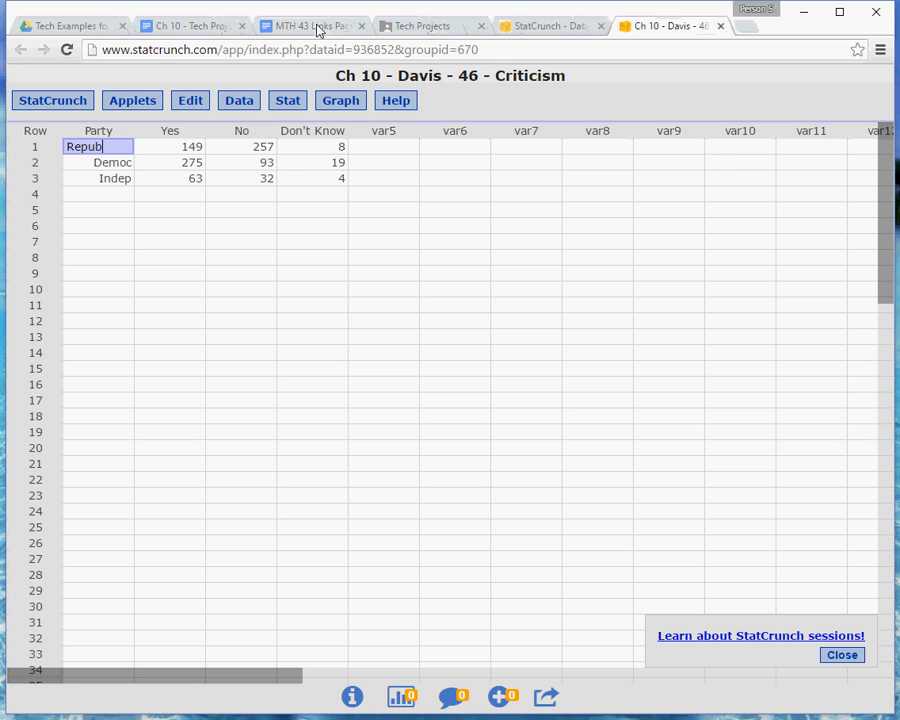
Review the problem 2 instructions and the report document, then return to the Criticism data set
left_click(440, 26)
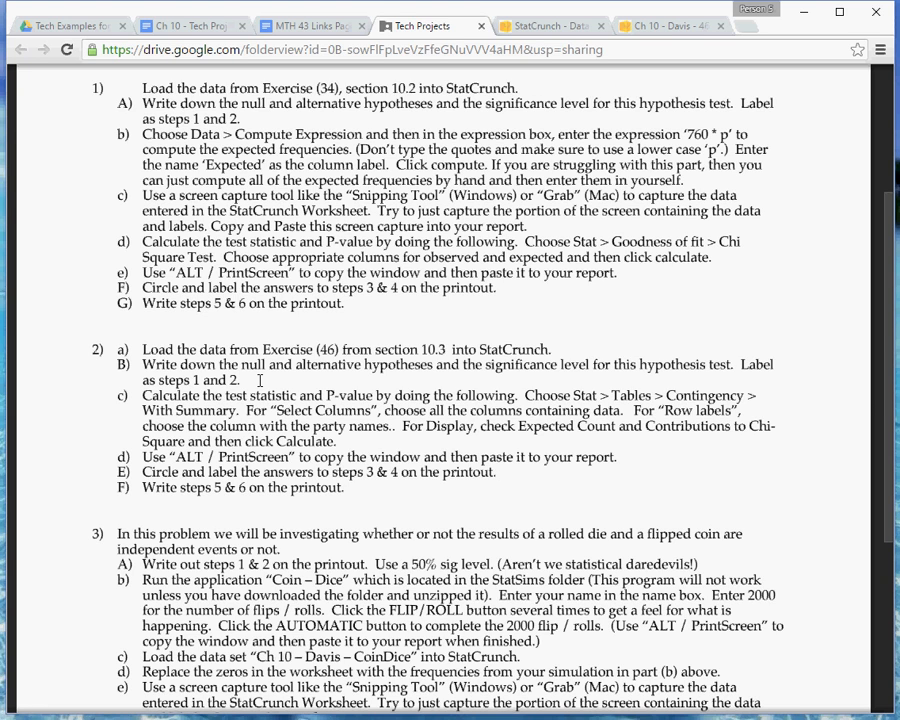
left_click(203, 27)
left_click(261, 398)
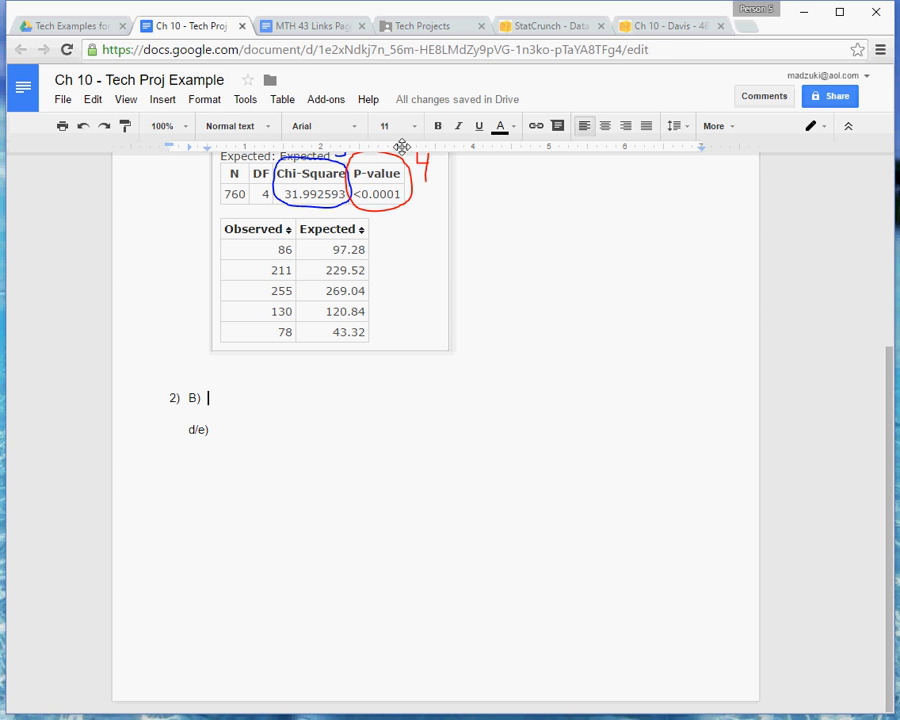
left_click(441, 33)
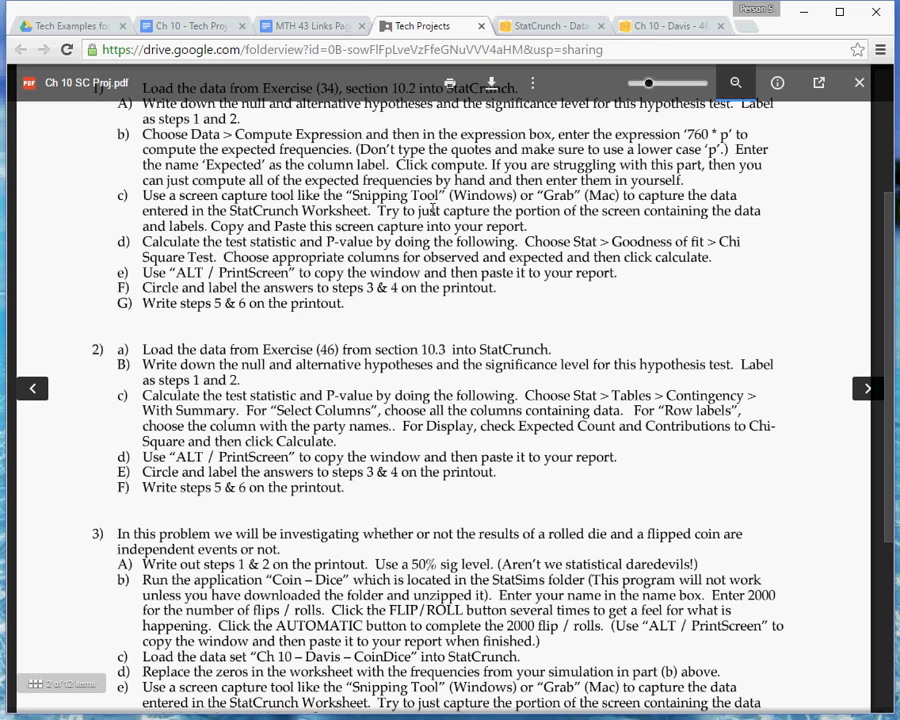
left_click(676, 28)
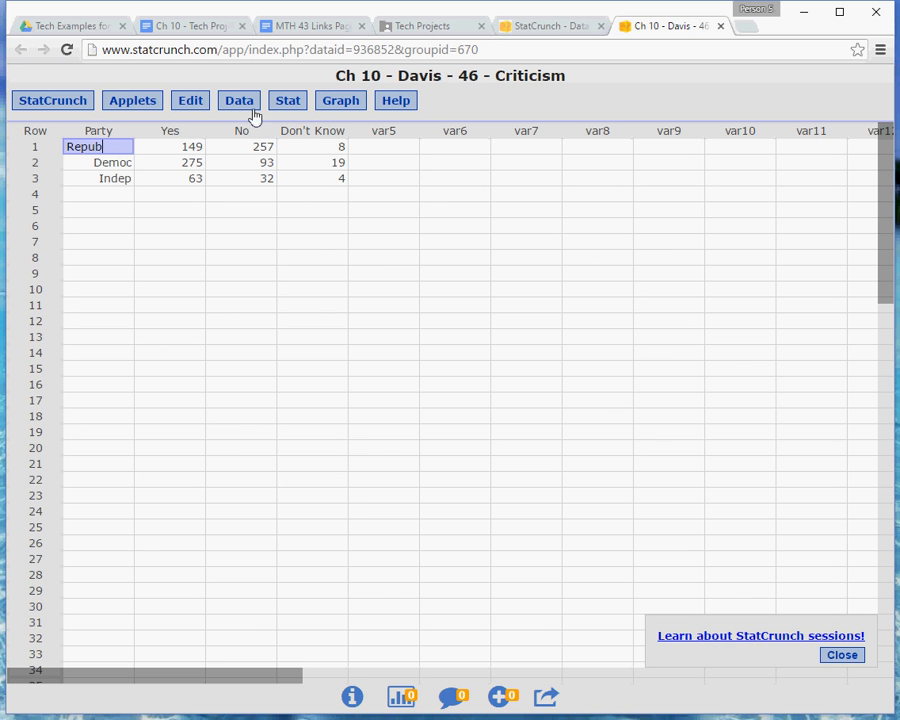
left_click(441, 31)
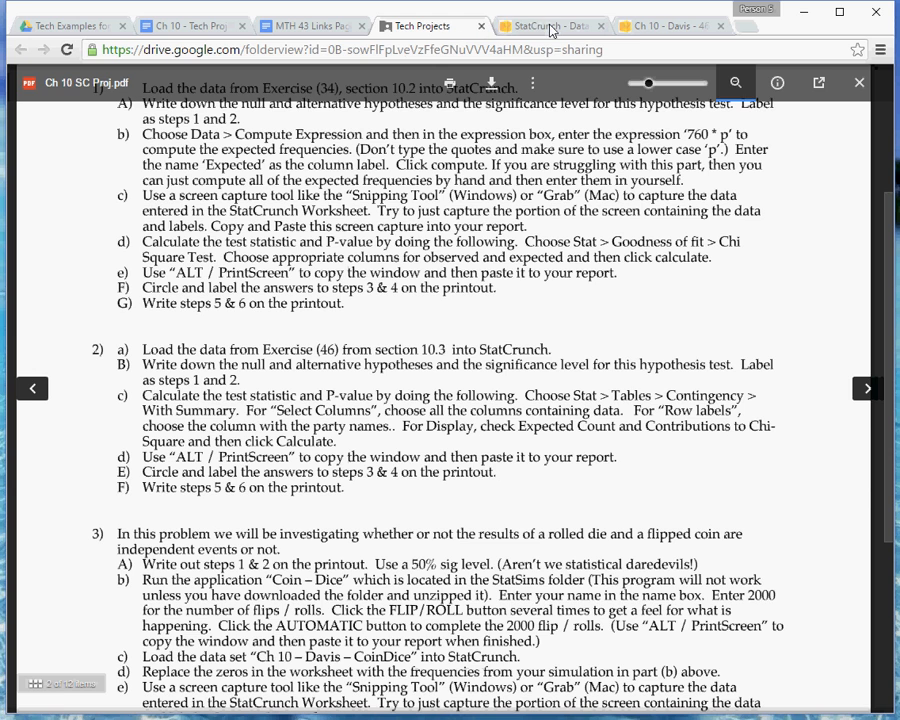
left_click(649, 28)
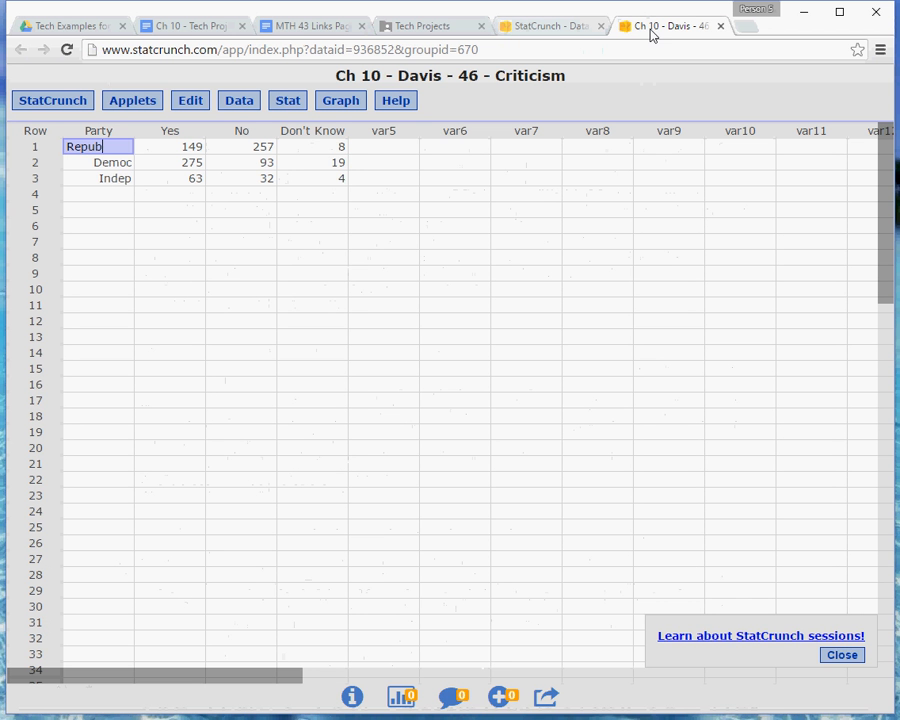
Open the Contingency table with summary dialog and move it beside the data
left_click(281, 105)
mouse_move(299, 158)
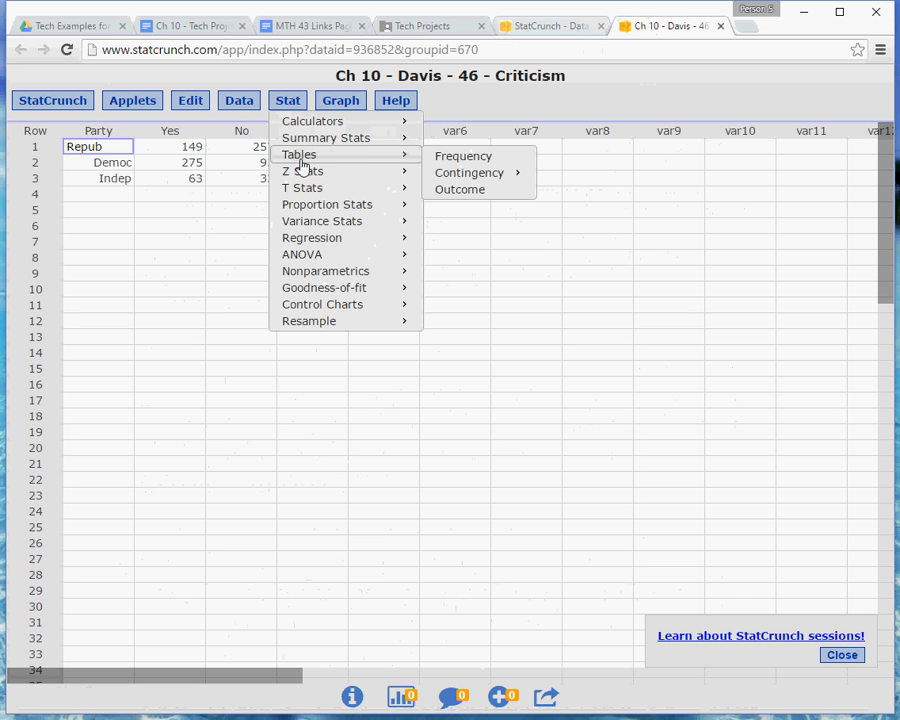
mouse_move(467, 185)
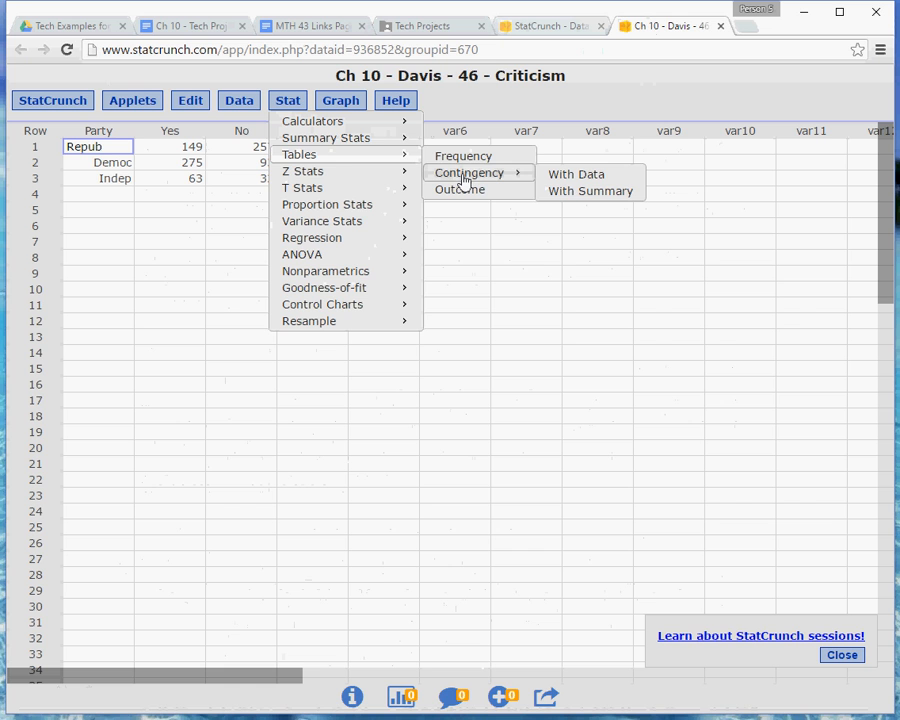
left_click(595, 193)
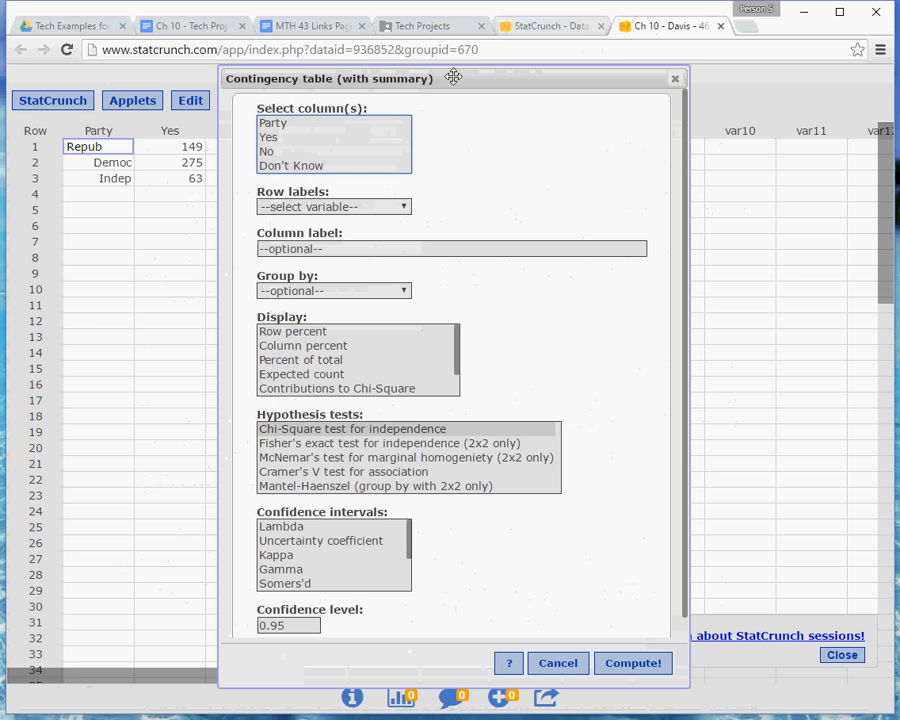
left_click_drag(452, 76, 632, 69)
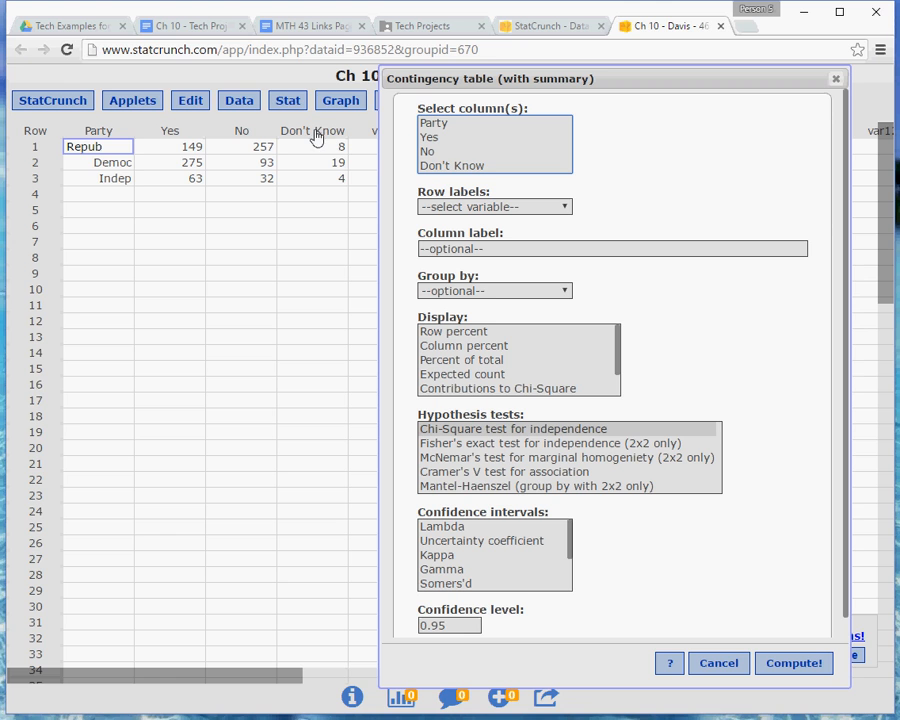
Select the Yes, No and Don't Know columns for the contingency table
left_click(448, 140)
left_click(444, 153)
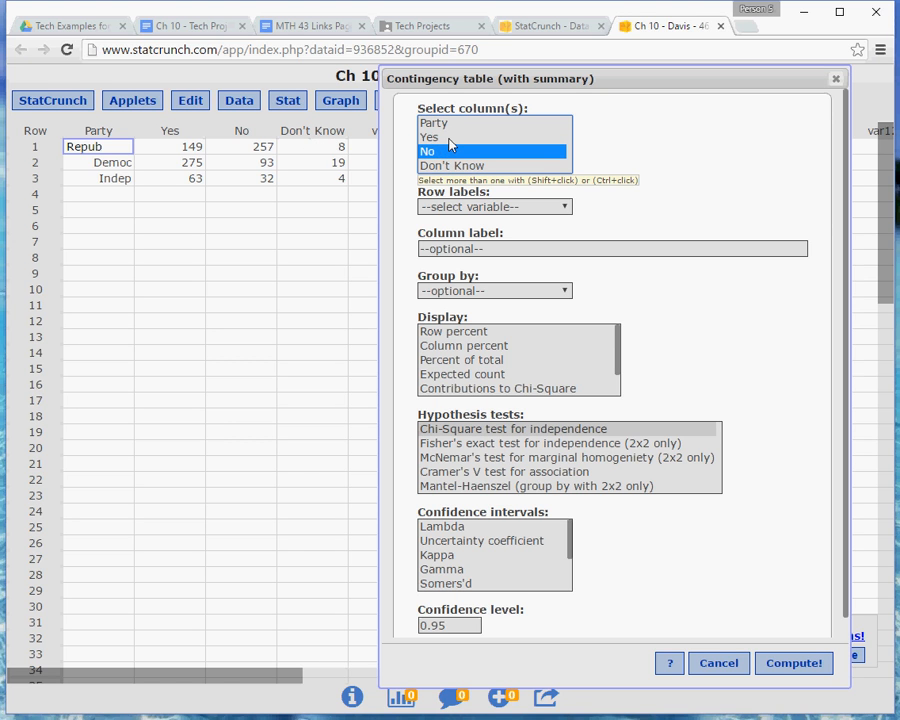
left_click(448, 139)
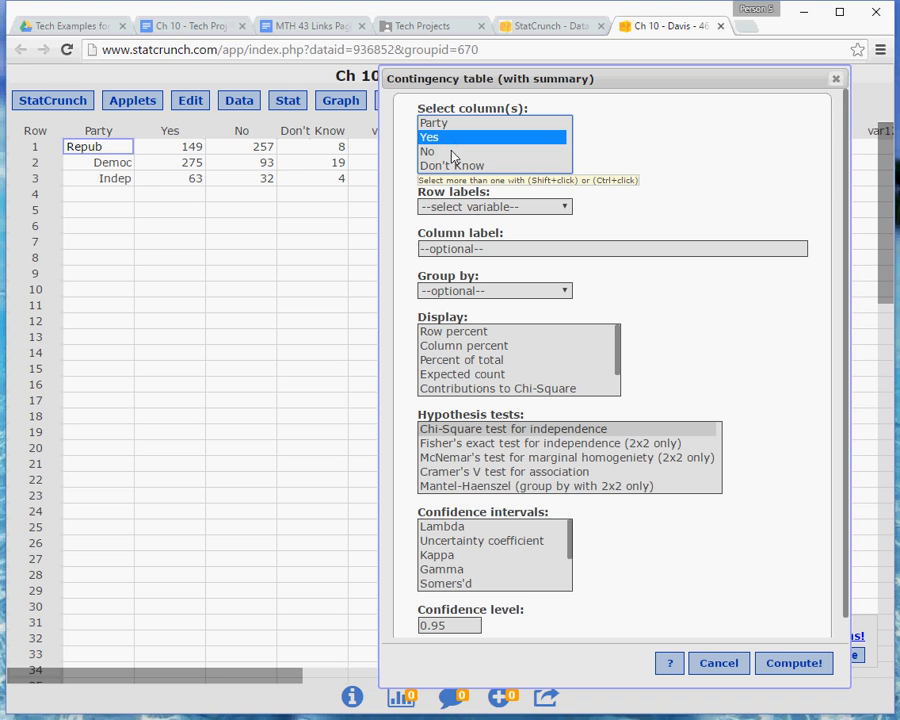
left_click(453, 153, "ctrl")
left_click(456, 166, "ctrl")
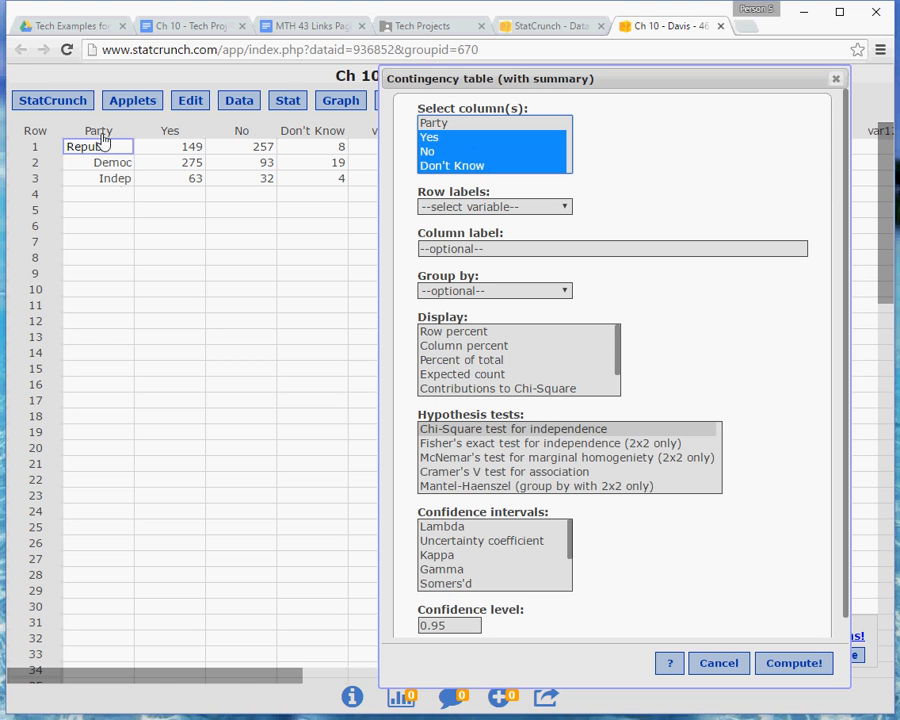
Set row labels to Party and display Expected count and Contributions to Chi-Square
left_click(566, 206)
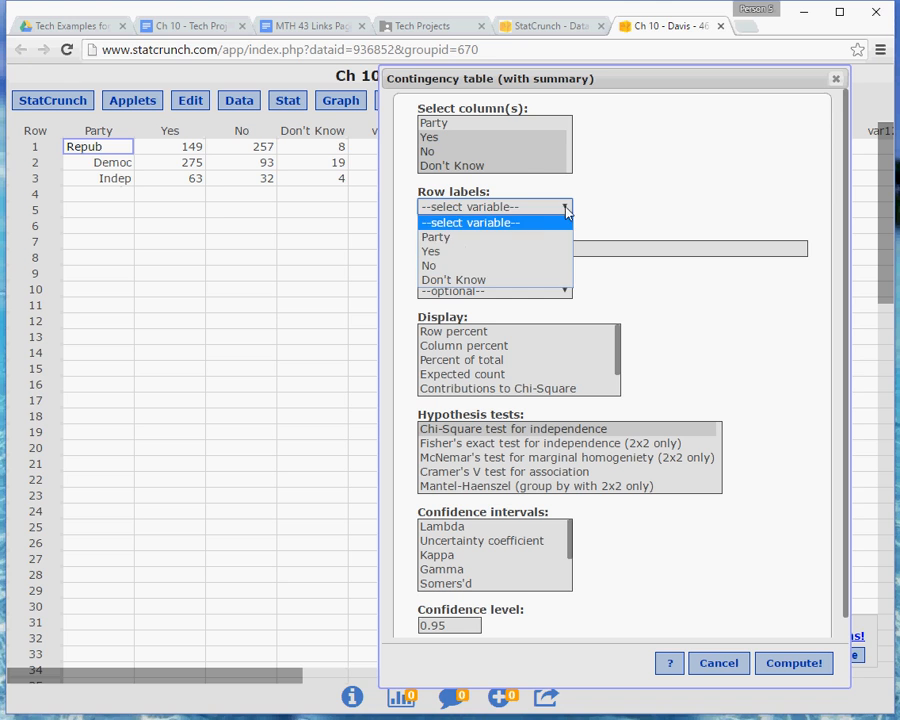
left_click(508, 237)
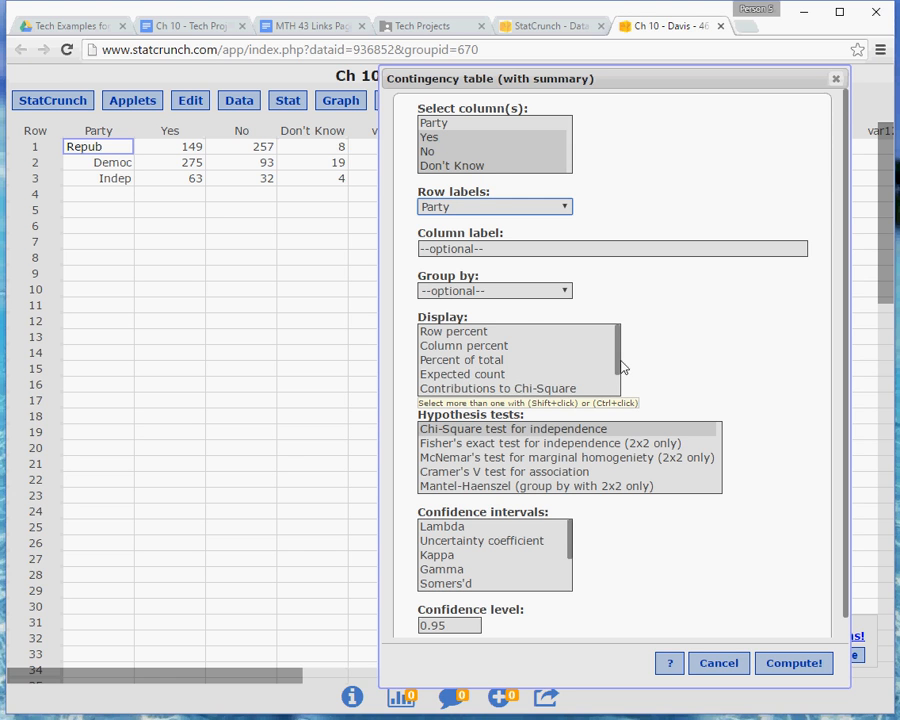
left_click_drag(615, 366, 620, 384)
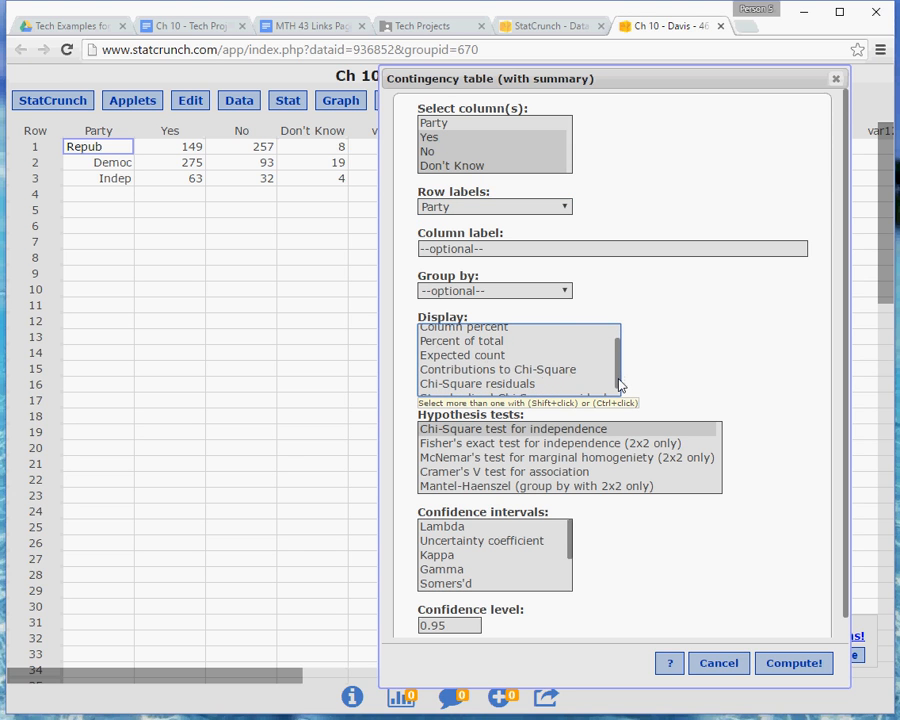
left_click(490, 356)
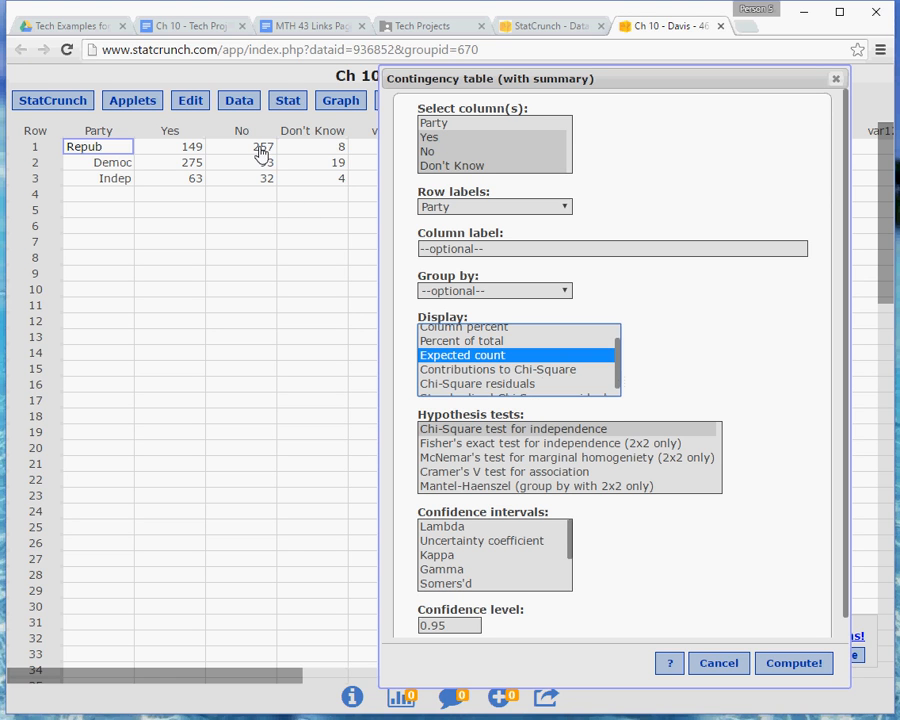
left_click(470, 372)
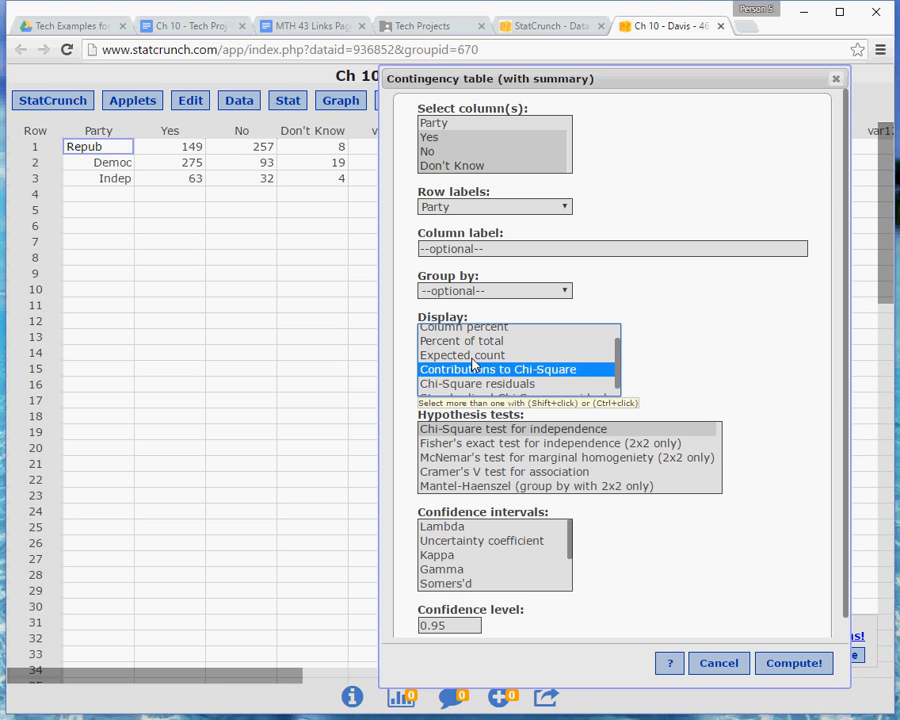
left_click(460, 358)
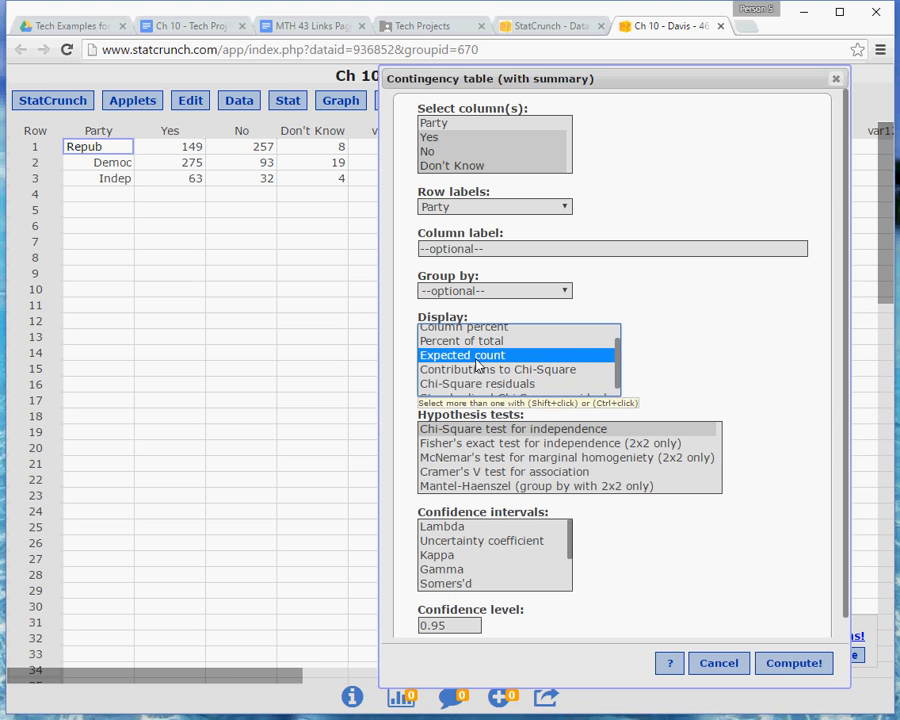
left_click(476, 372, "ctrl")
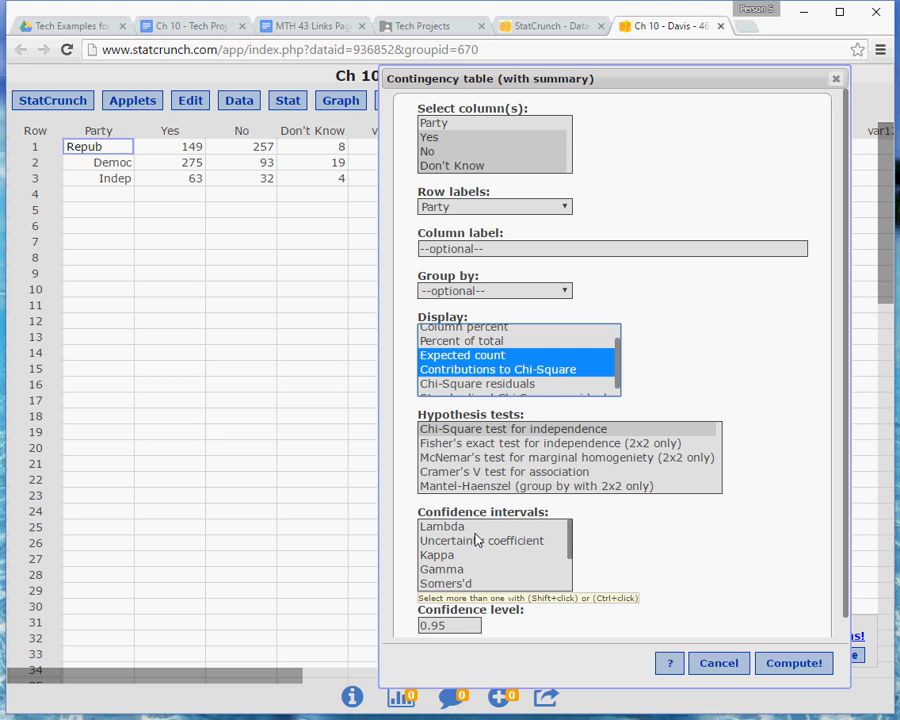
Select the Chi-Square test for independence, check the instructions, and compute the contingency table
left_click(498, 433)
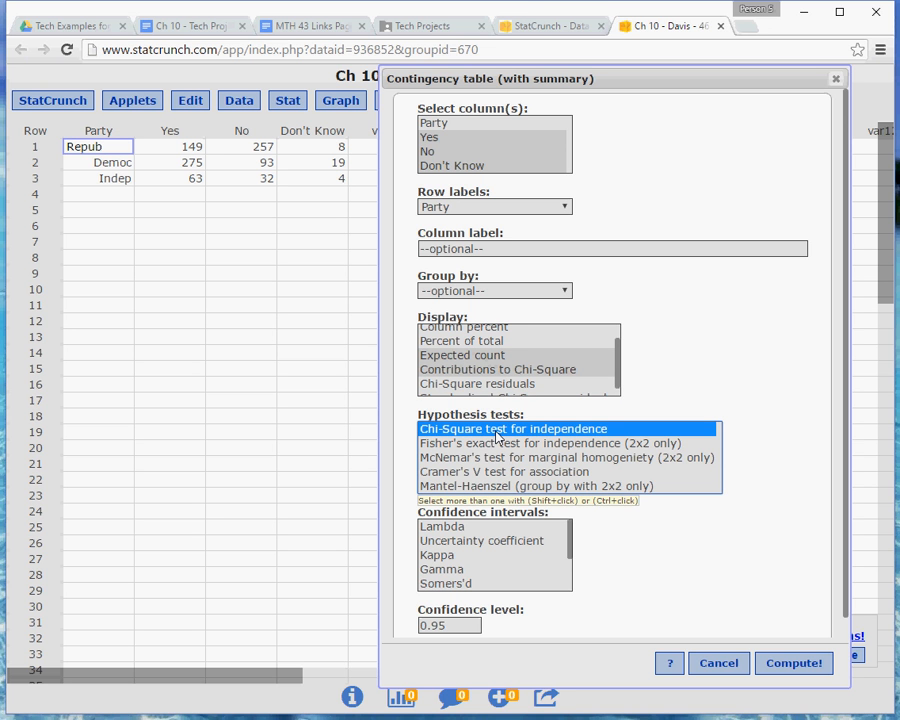
left_click(455, 26)
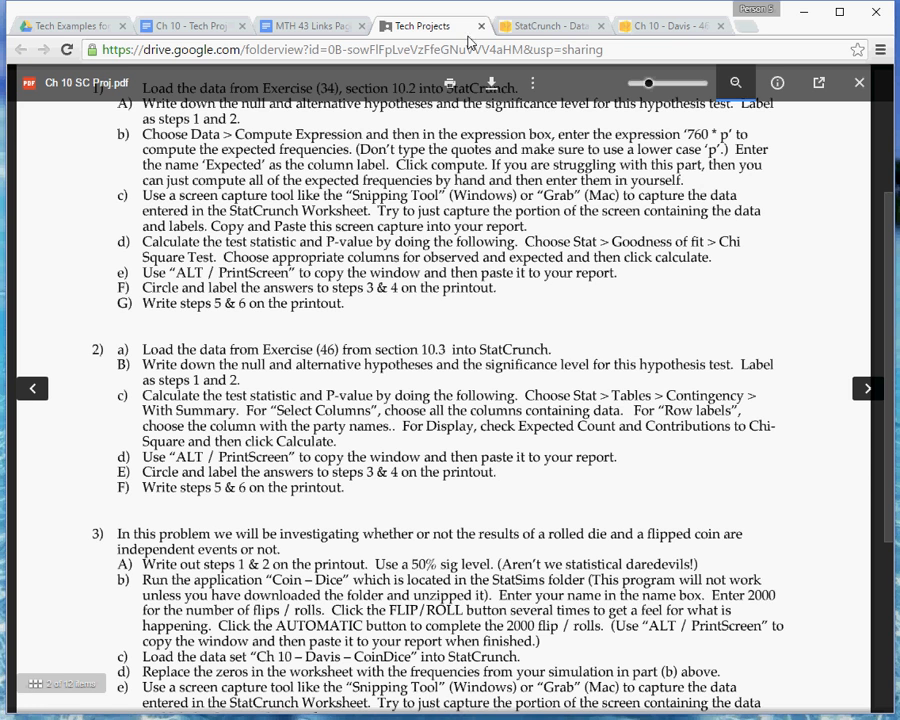
left_click(648, 30)
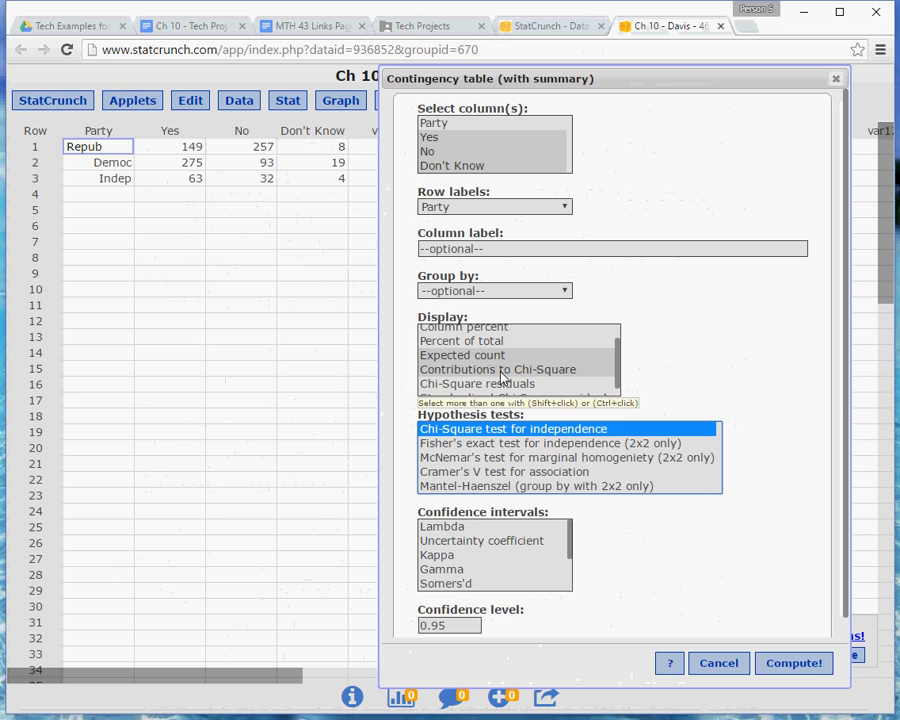
left_click_drag(625, 82, 506, 44)
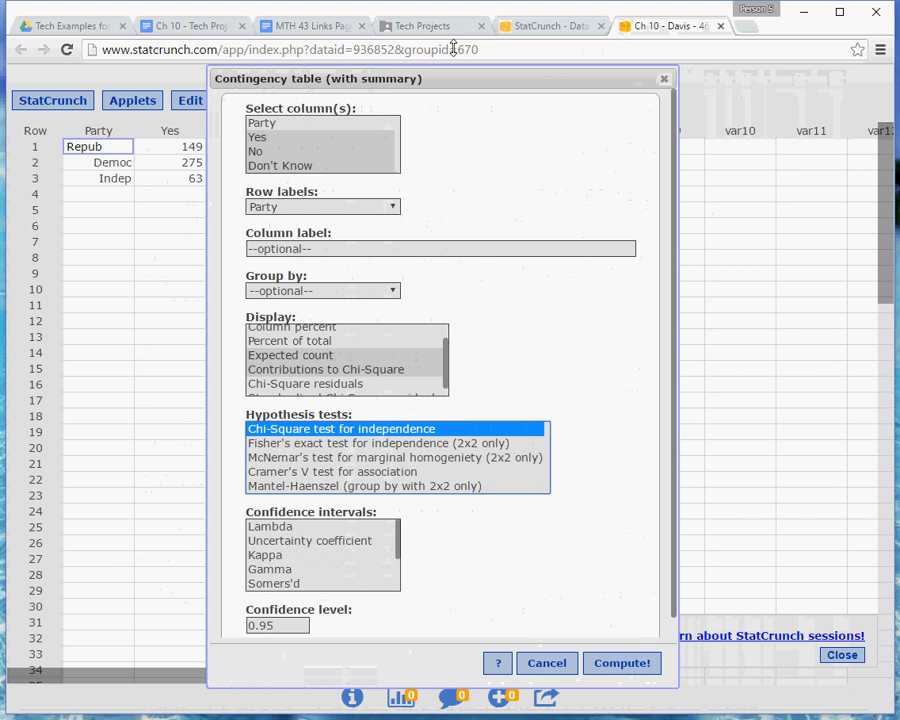
left_click(622, 664)
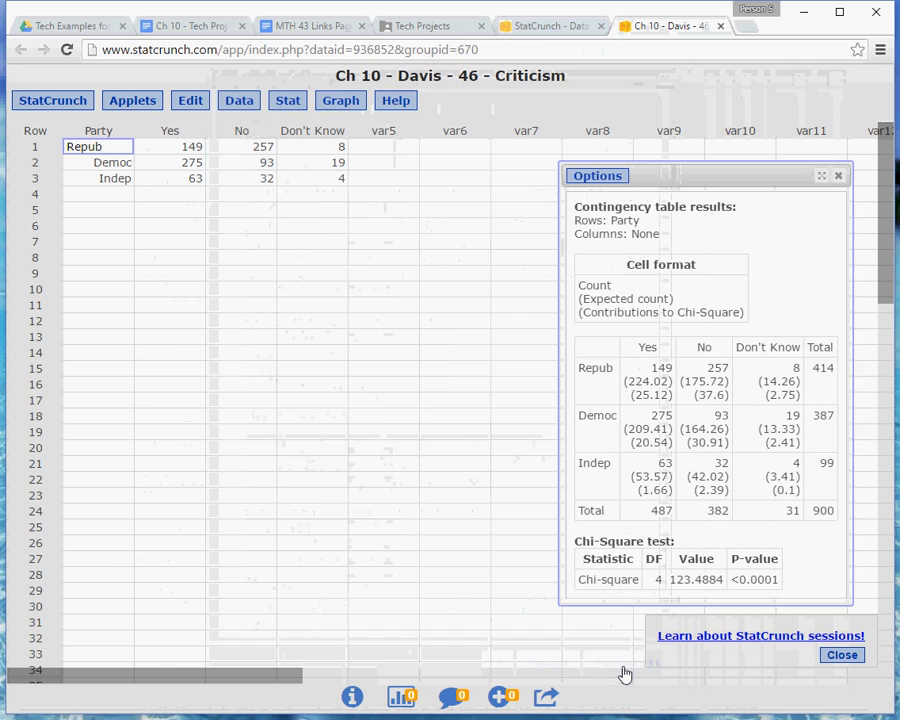
Review the problem 2 instructions and reposition the contingency table results window beside the data
left_click_drag(707, 177, 516, 165)
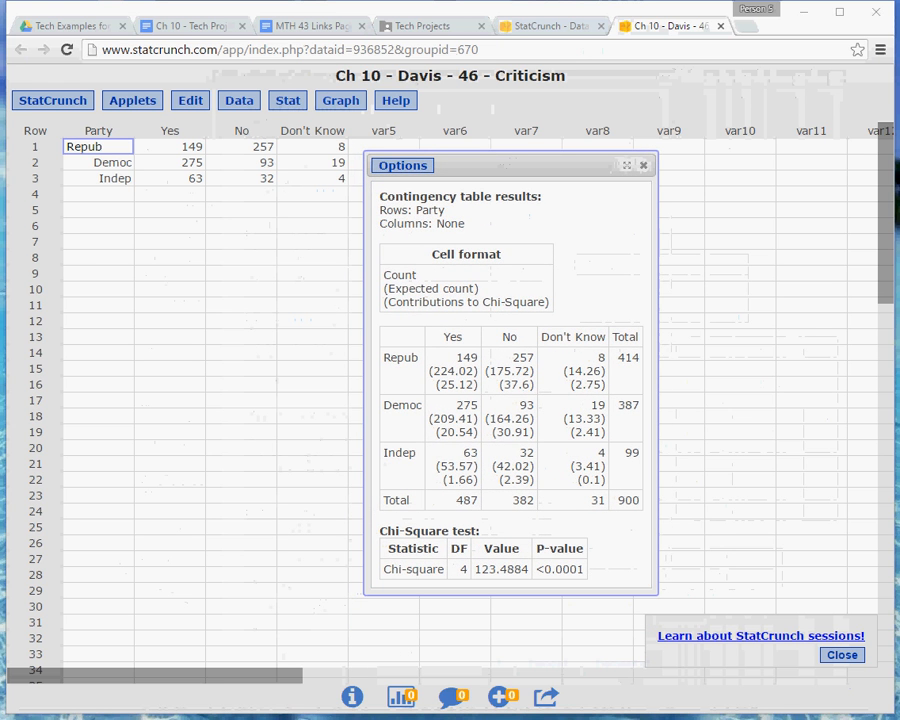
left_click(451, 30)
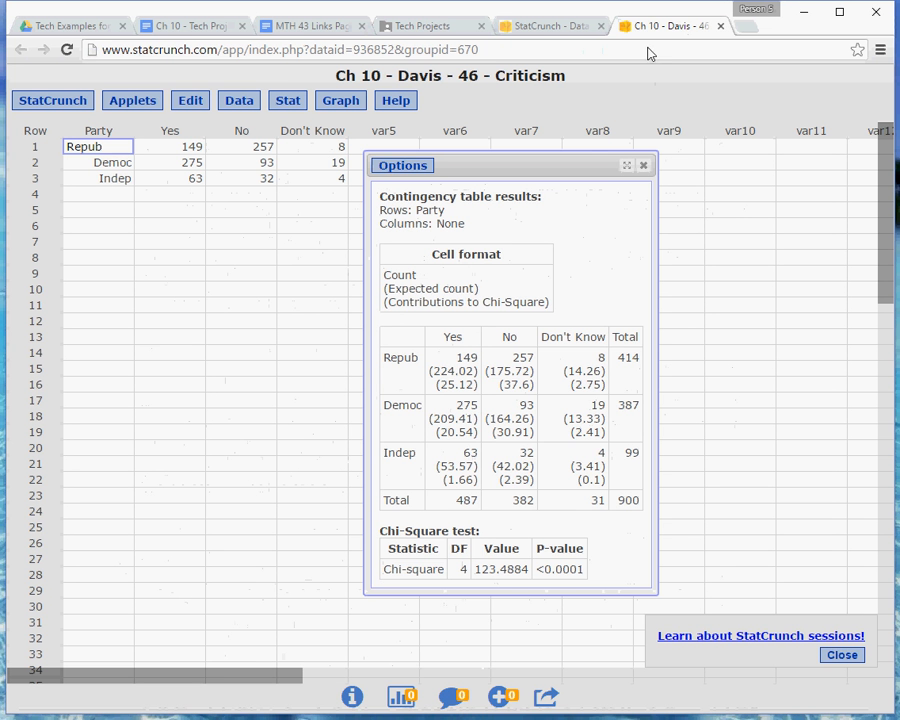
left_click(665, 26)
left_click(430, 26)
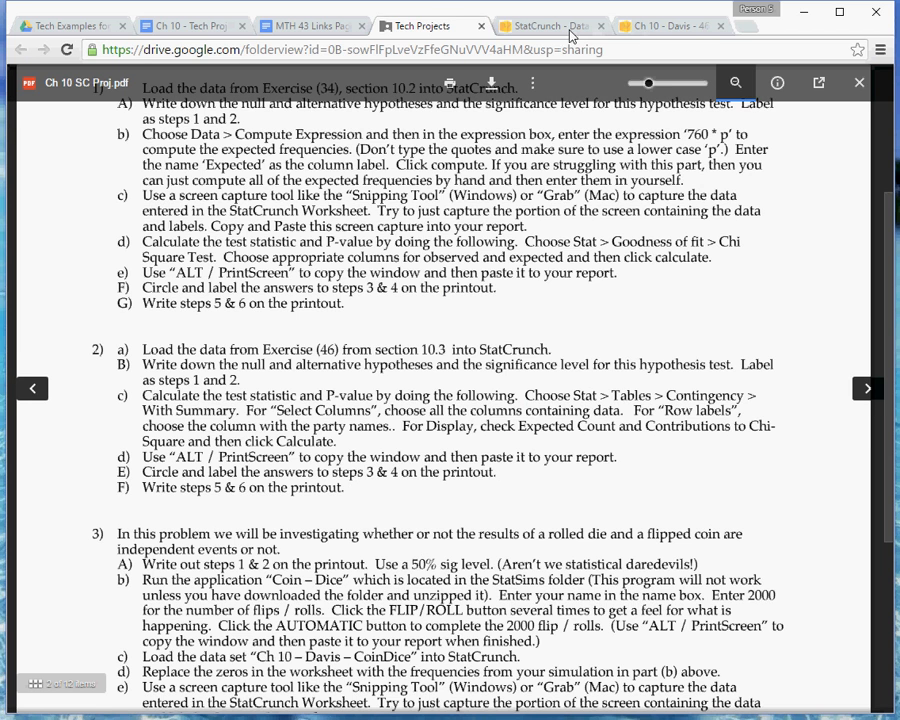
left_click(639, 25)
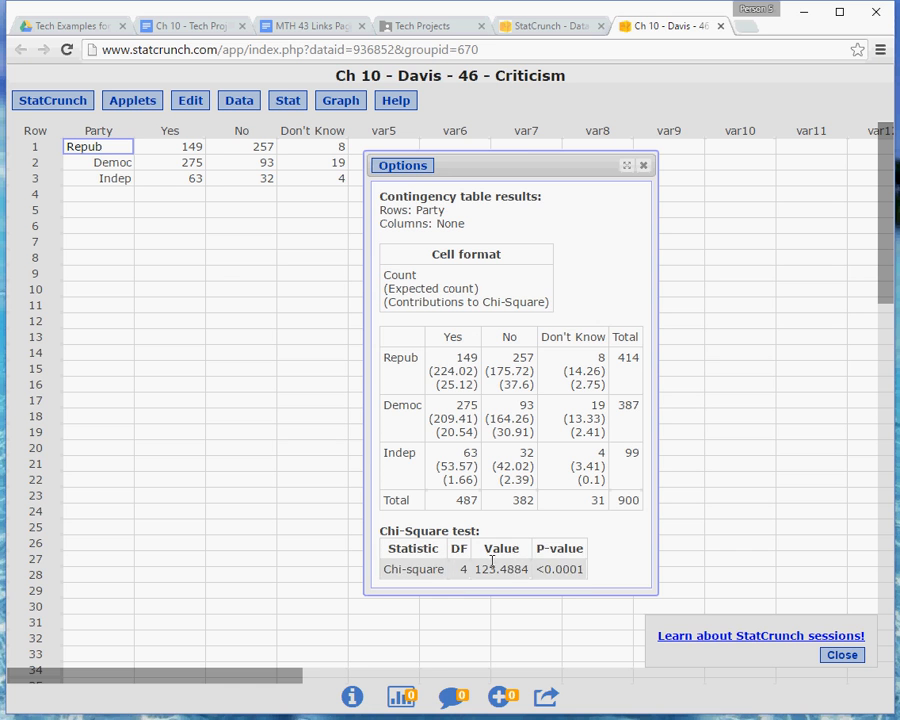
left_click_drag(524, 151, 567, 160)
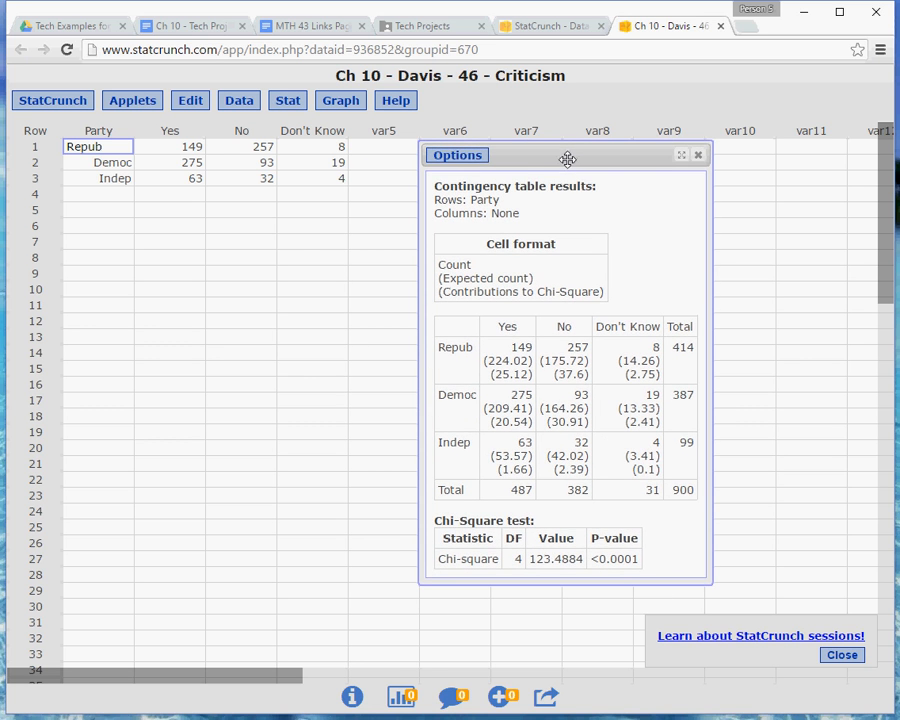
Capture the contingency table results window with a new Snipping Tool snip
key("alt+Tab")
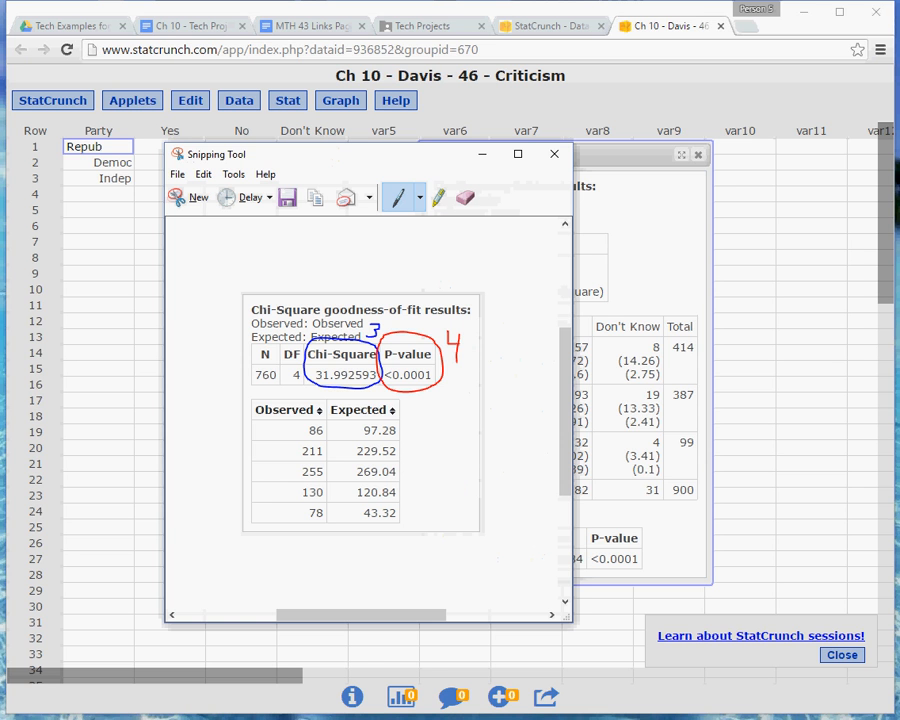
left_click(200, 200)
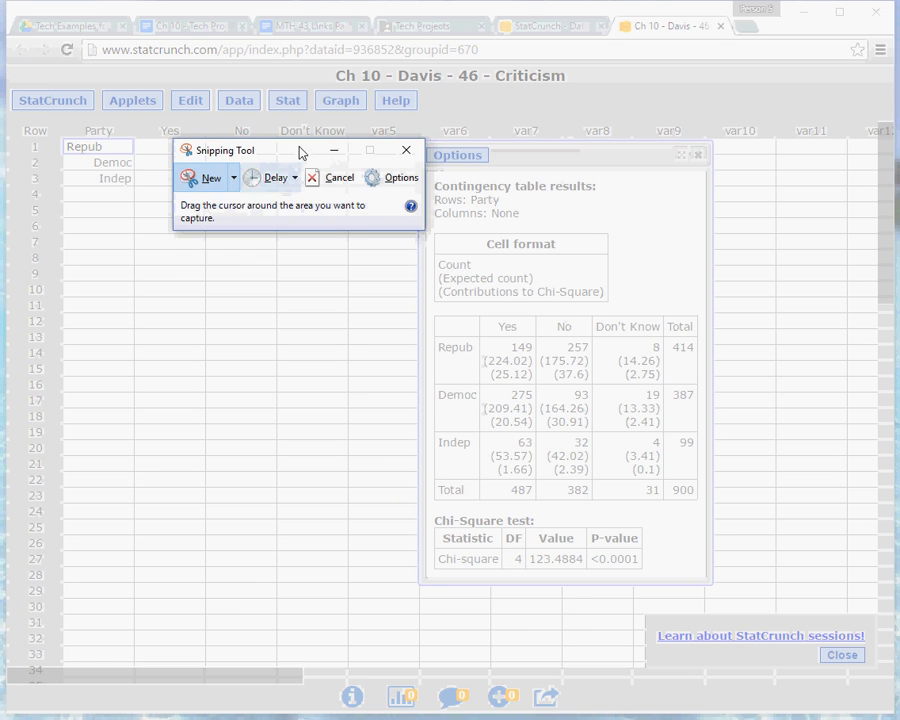
left_click_drag(297, 150, 224, 127)
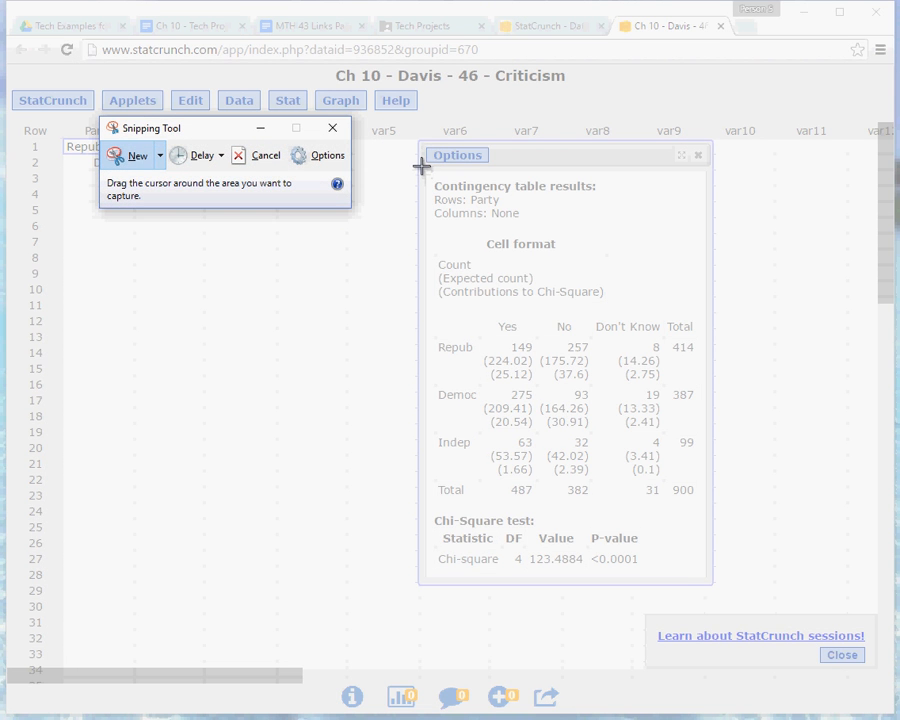
left_click_drag(421, 168, 708, 583)
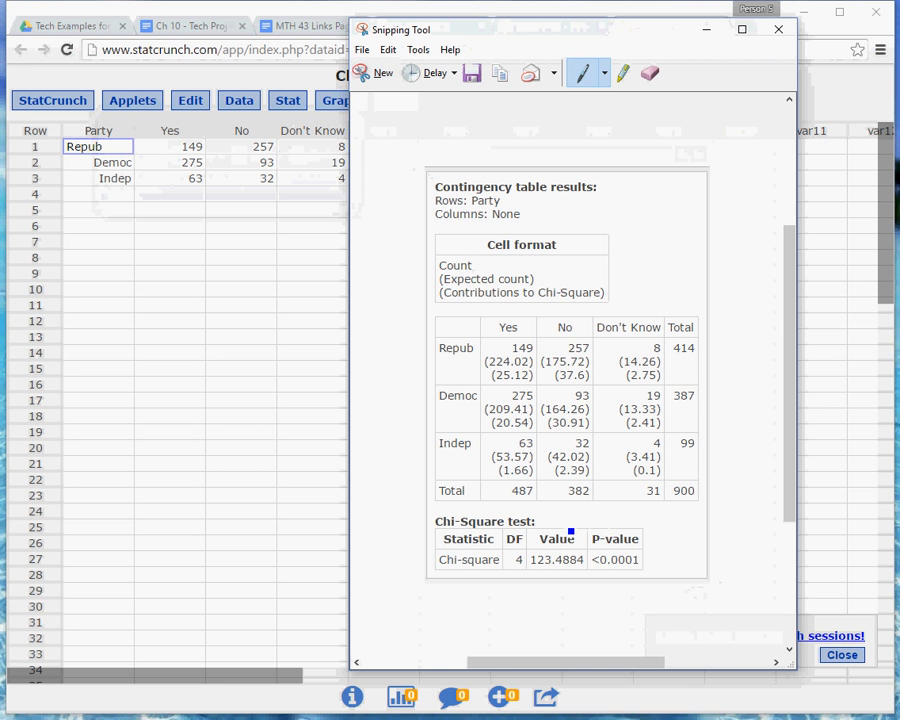
Circle the chi-square Value in blue labelled 3 and the P-value in red labelled 4 on the snip
mouse_move(571, 531)
left_mouse_down()
mouse_move(544, 529)
mouse_move(529, 571)
mouse_move(567, 579)
mouse_move(586, 572)
mouse_move(590, 550)
mouse_move(572, 509)
mouse_move(578, 518)
mouse_move(568, 522)
left_mouse_up()
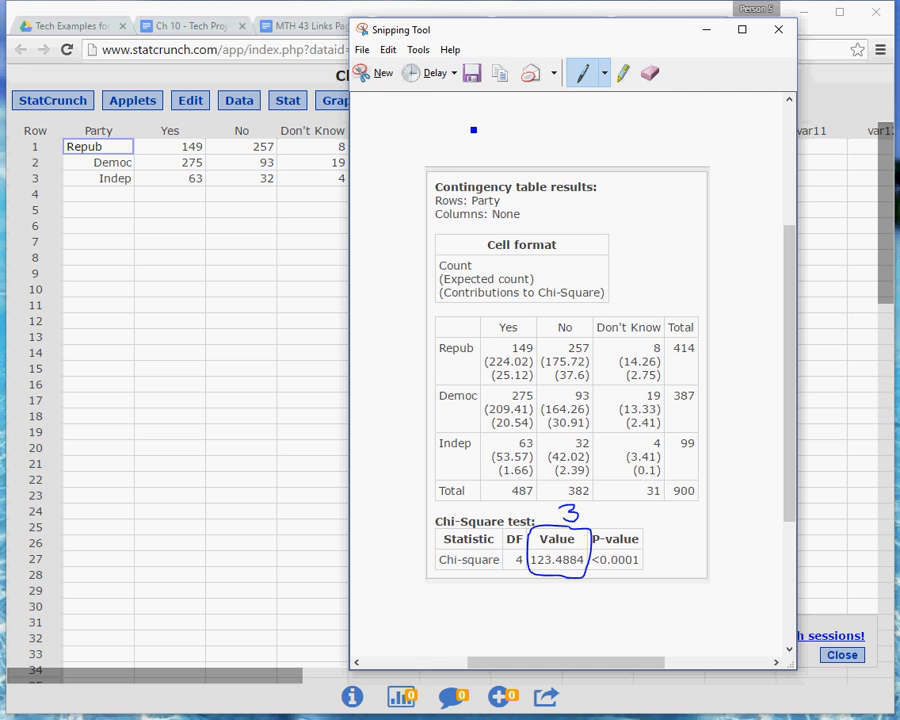
left_click(607, 80)
left_click(555, 100)
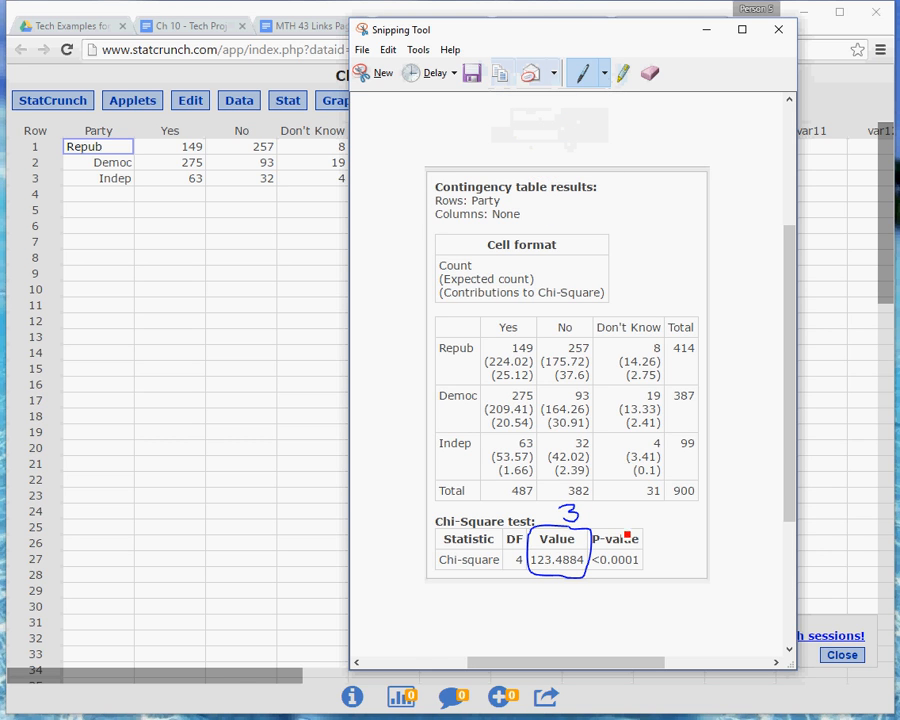
mouse_move(642, 522)
left_mouse_down()
mouse_move(594, 523)
mouse_move(591, 570)
mouse_move(614, 578)
mouse_move(645, 565)
mouse_move(652, 538)
left_mouse_up()
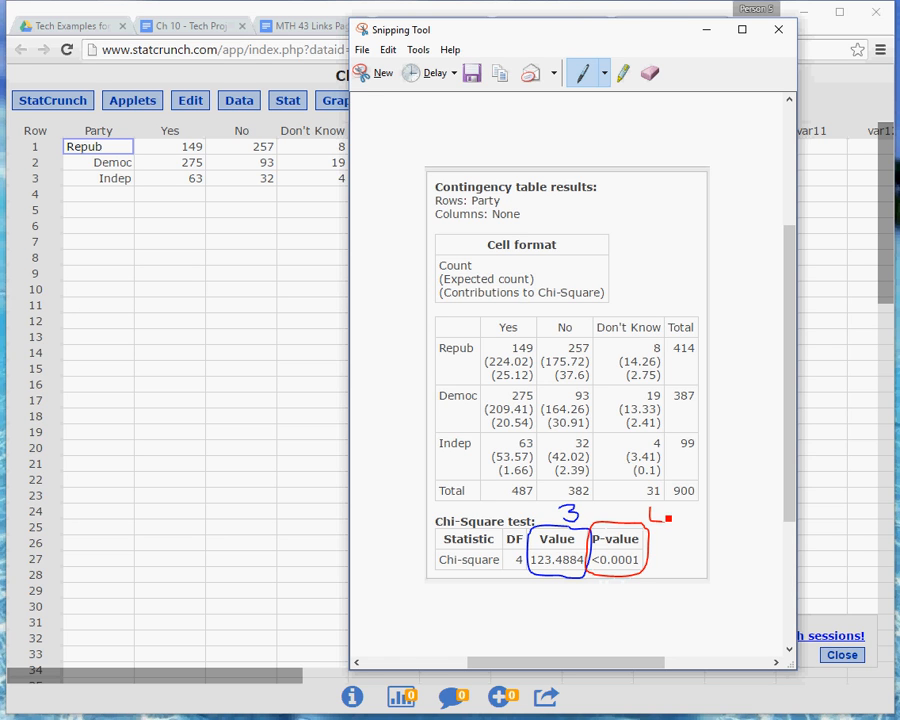
left_click_drag(661, 509, 661, 542)
Copy the annotated snip and paste it under d/e) in the Ch 10 - Tech Proj Example document
left_click(380, 54)
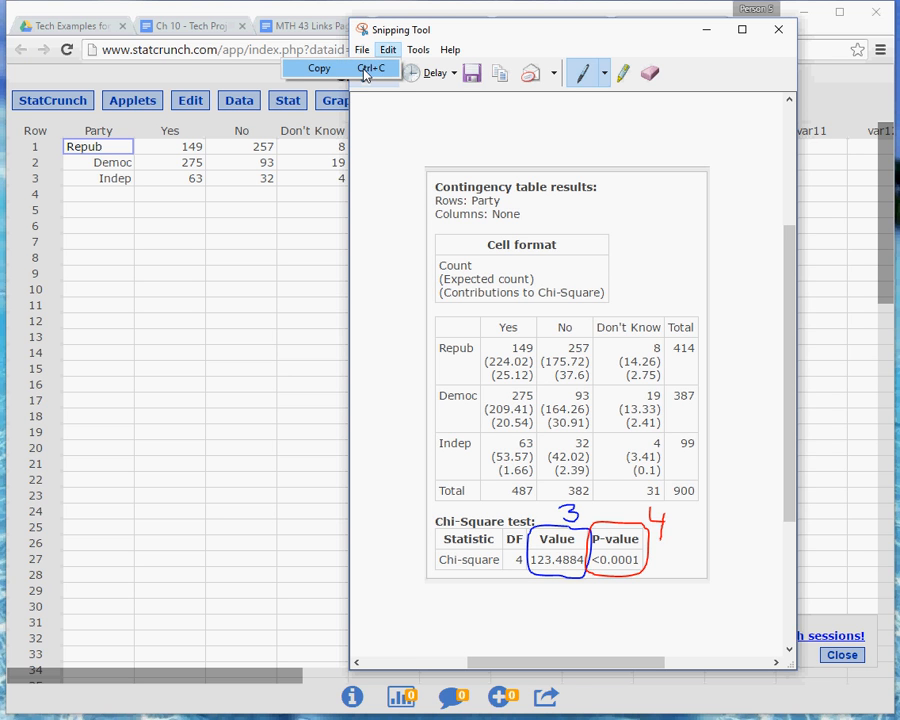
left_click(365, 68)
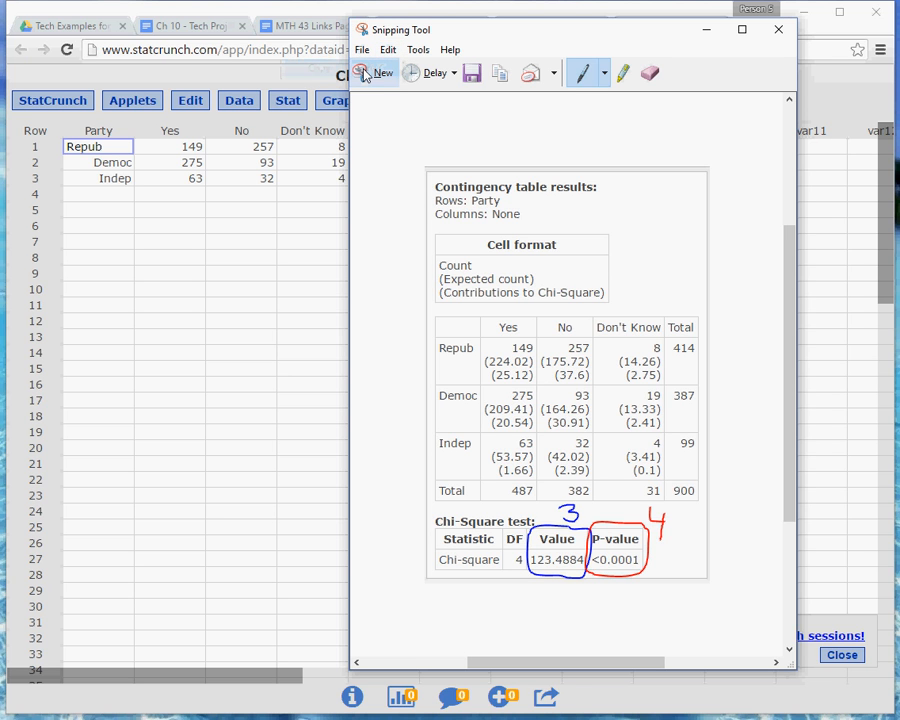
left_click(210, 42)
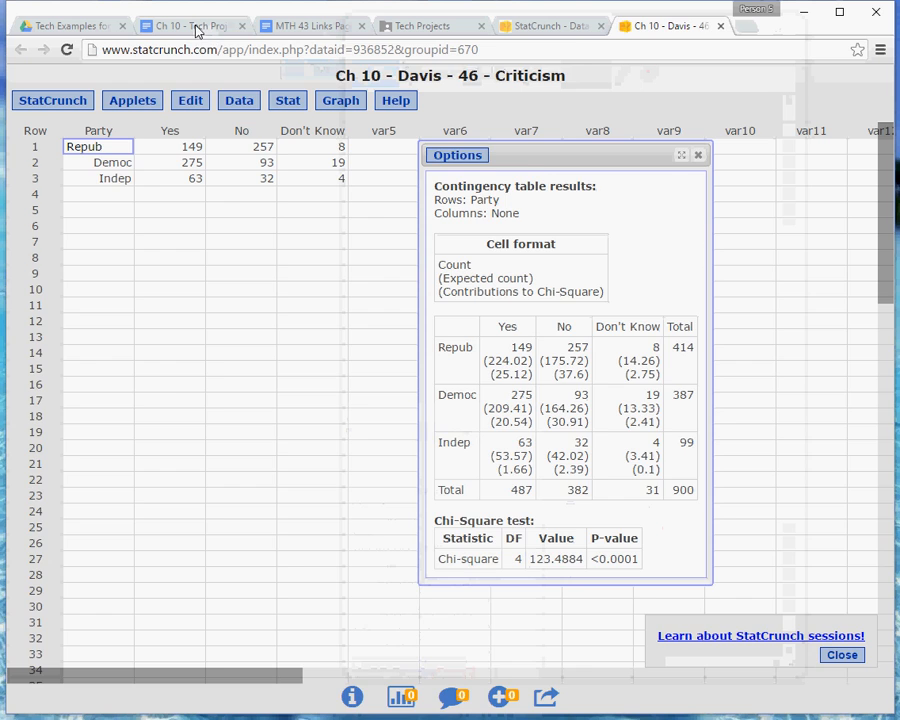
left_click(196, 28)
left_click(227, 444)
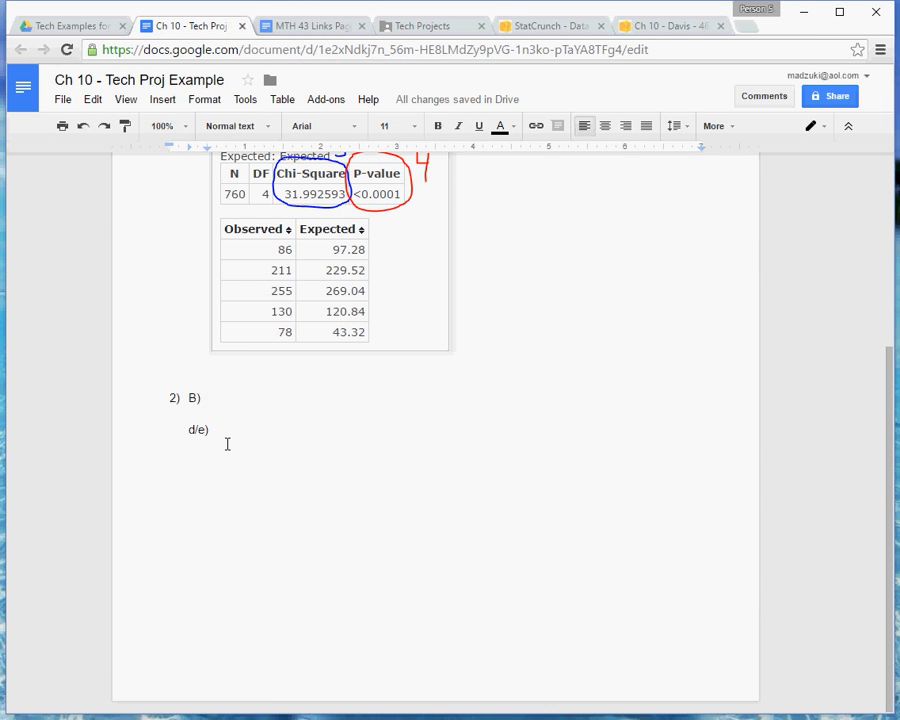
key("ctrl+v")
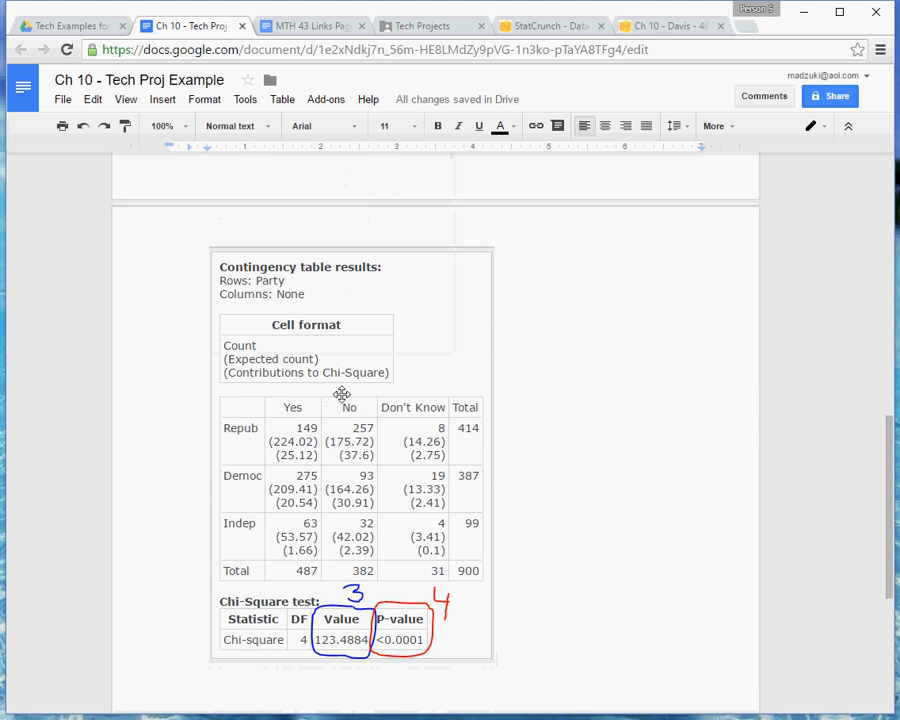
Insert blank lines before the 2) B) heading so problem 2 starts on a new page
scroll(341, 393, "up", 3)
scroll(202, 170, "down", 2)
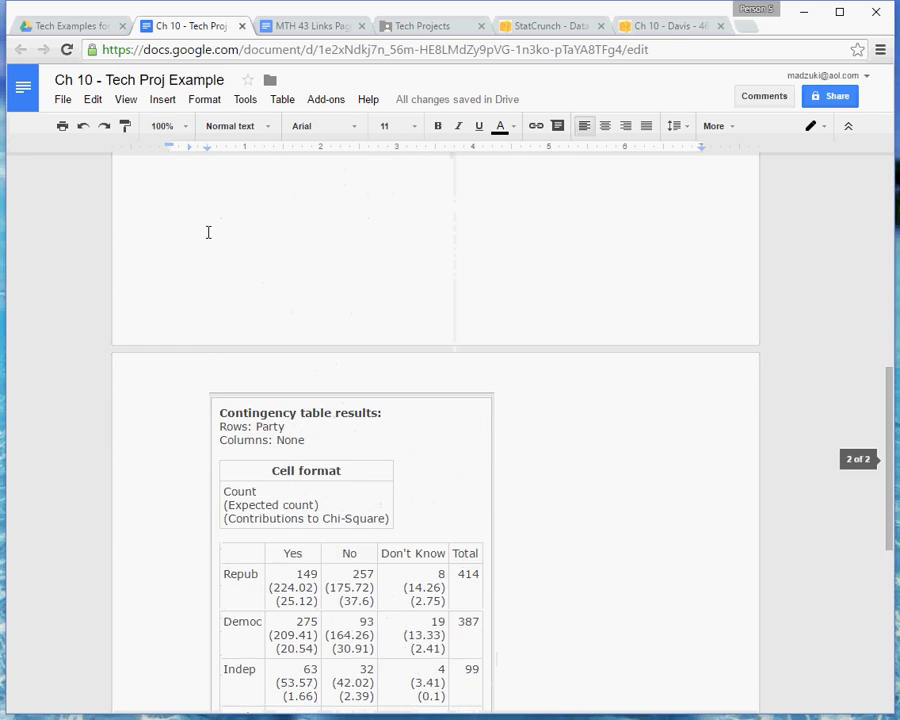
scroll(300, 512, "up", 5)
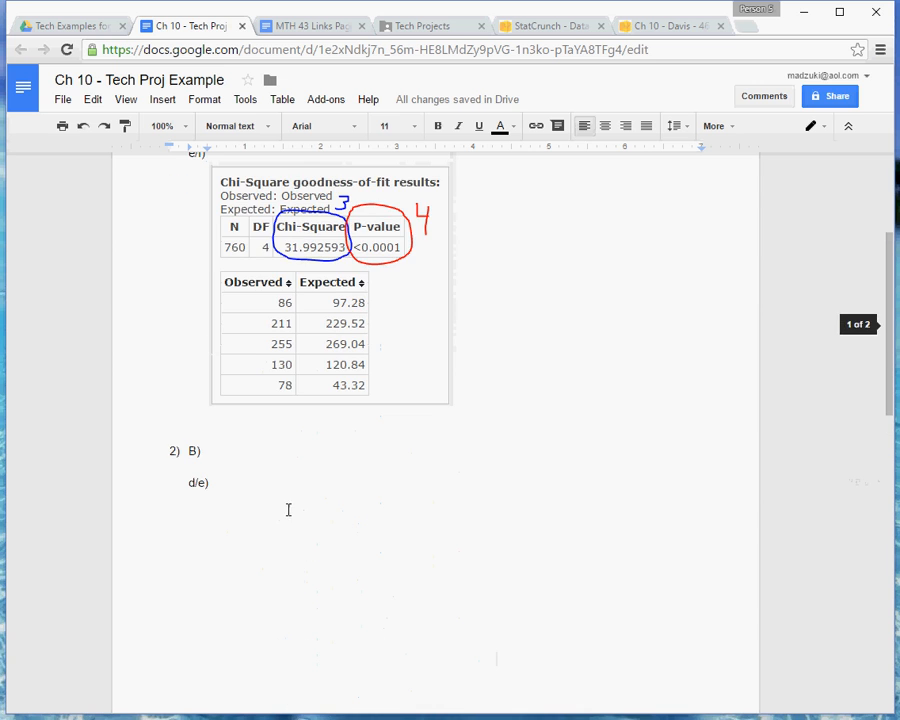
left_click(227, 431)
key("Return")
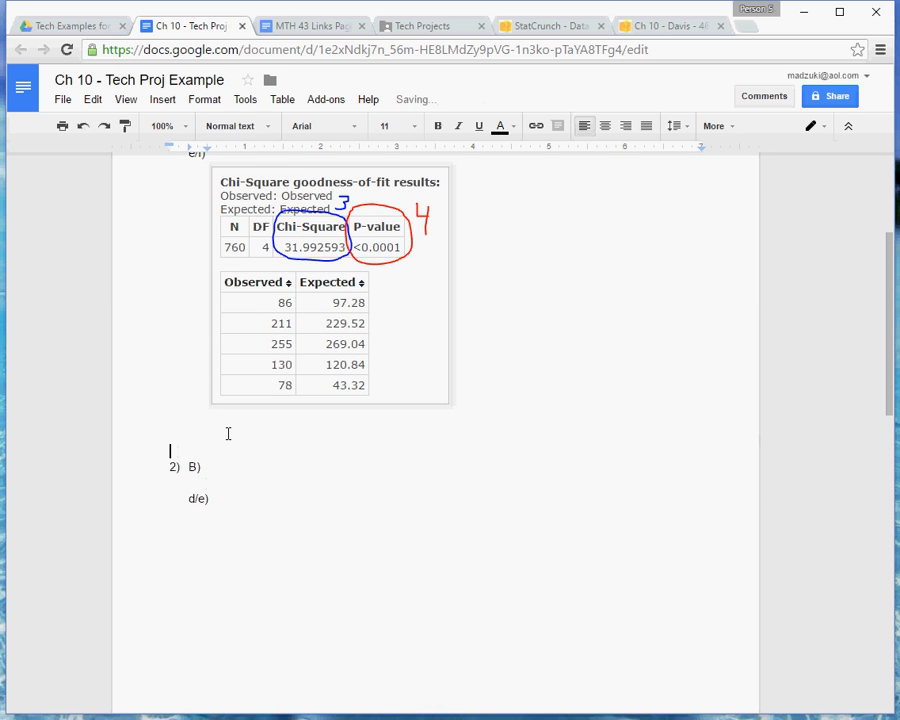
key("Return")
key("Return")
key("Return")
key("Return")
key("Return")
key("Return")
key("Return")
key("Return")
key("Return")
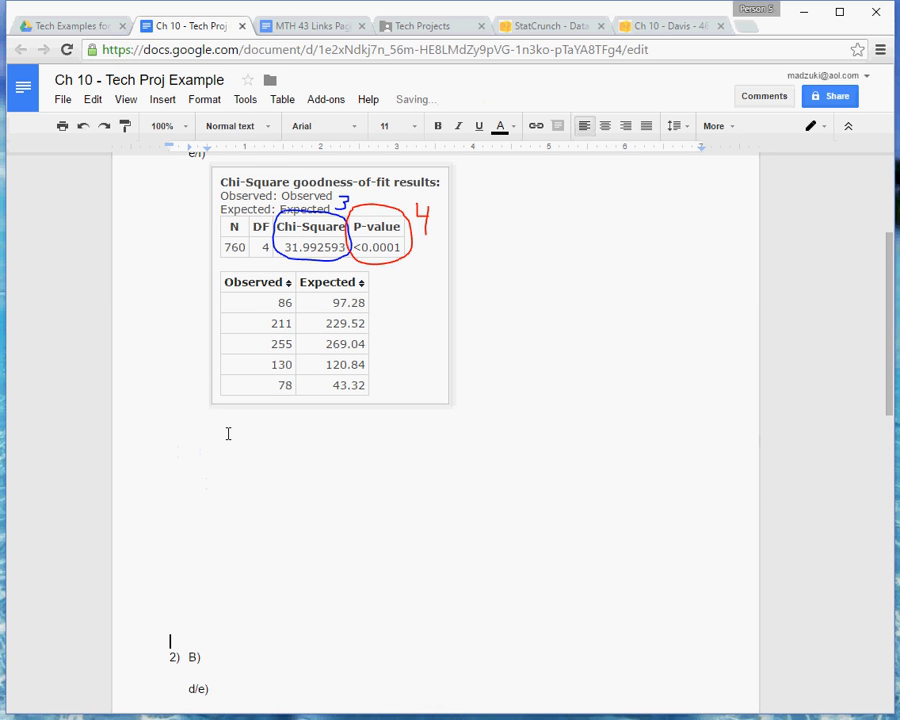
key("Return")
key("Return")
key("Return")
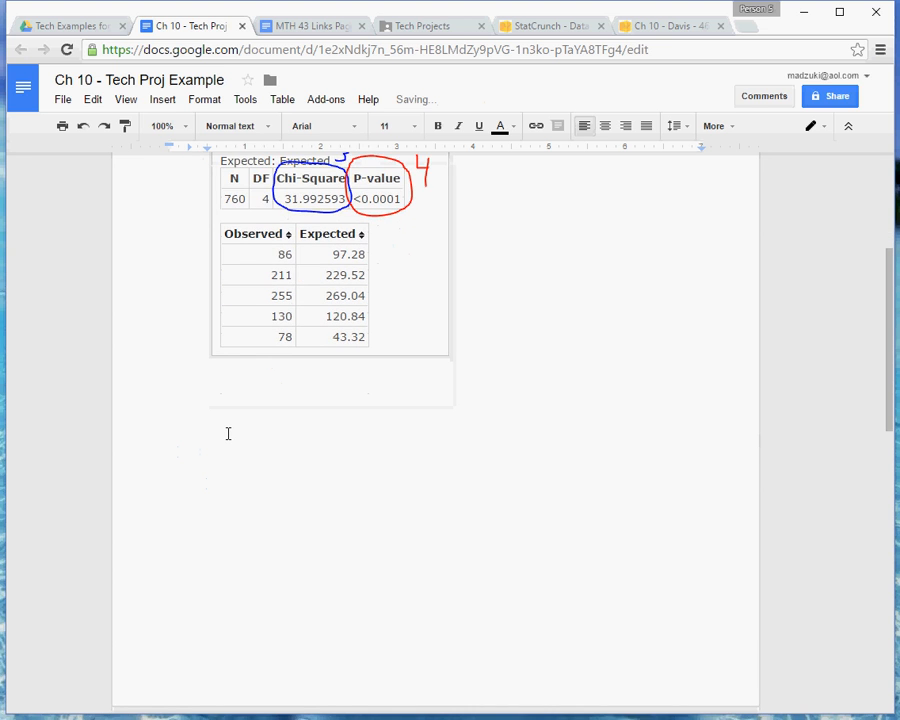
scroll(228, 433, "down", 5)
scroll(236, 410, "up", 1)
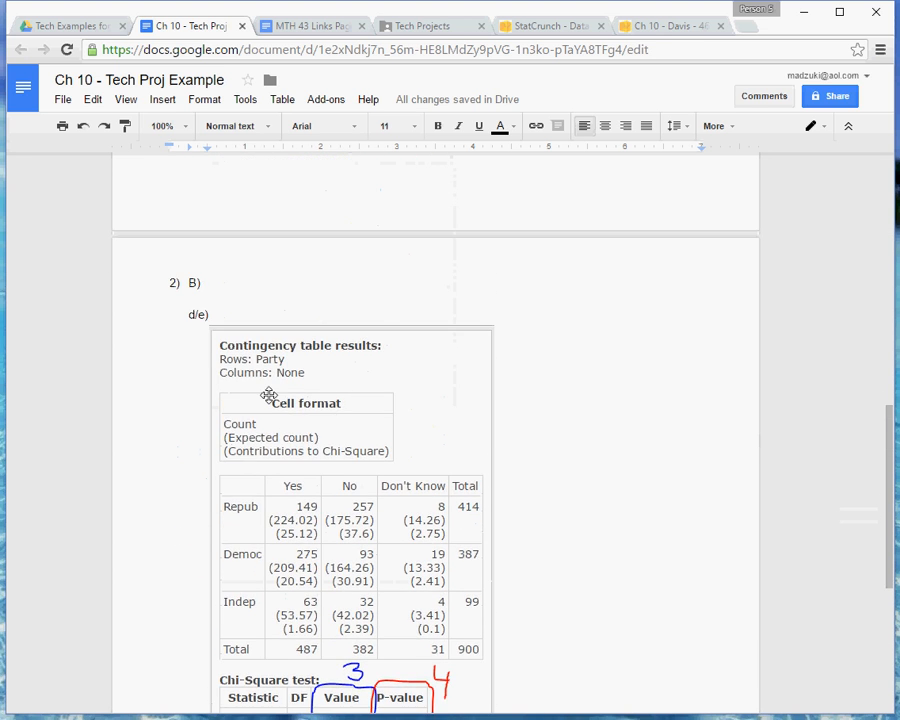
scroll(255, 395, "down", 1)
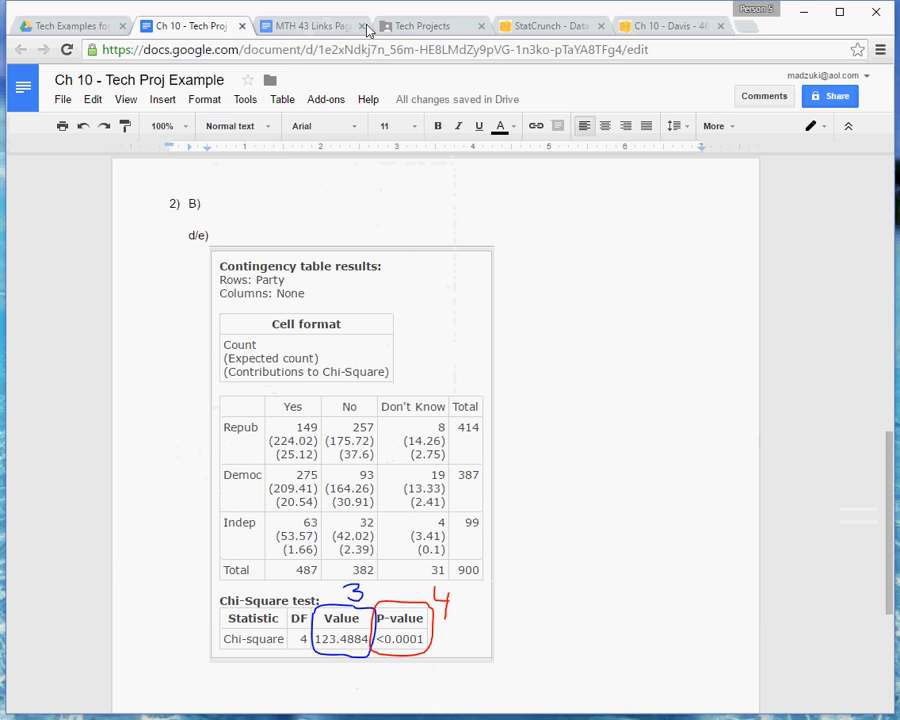
Check the instructions and start an f) line below the pasted contingency results
left_click(436, 28)
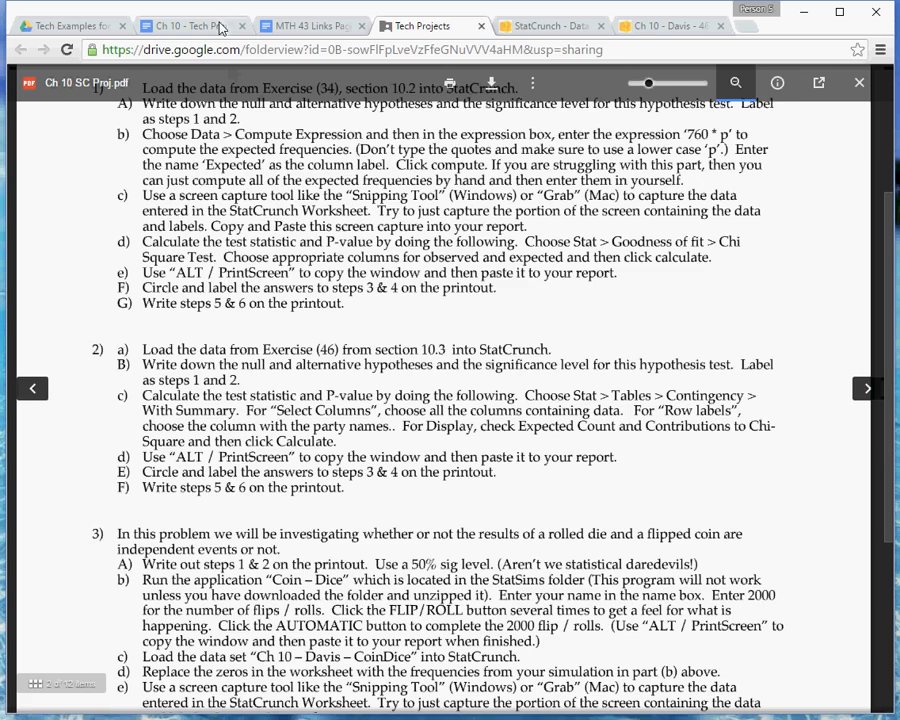
left_click(157, 24)
scroll(342, 548, "down", 3)
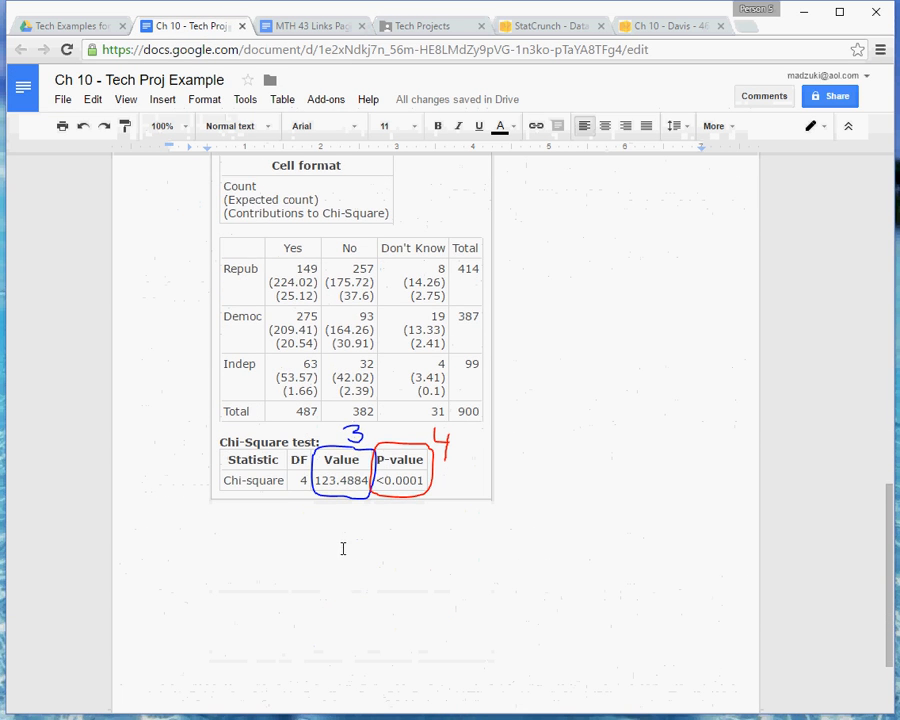
scroll(347, 526, "up", 2)
left_click(456, 512)
left_click(527, 491)
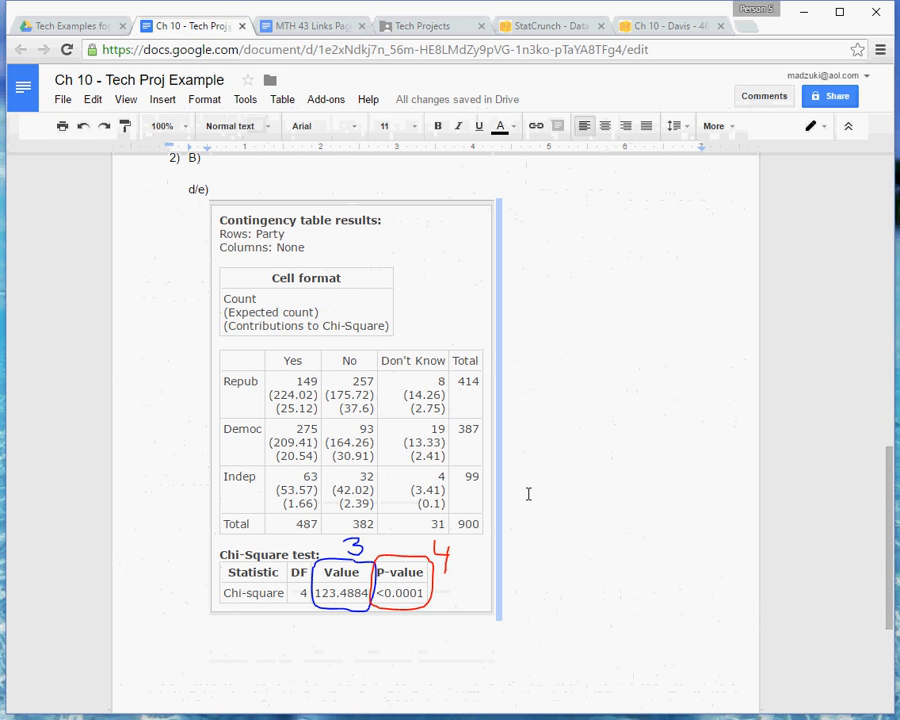
key("Return")
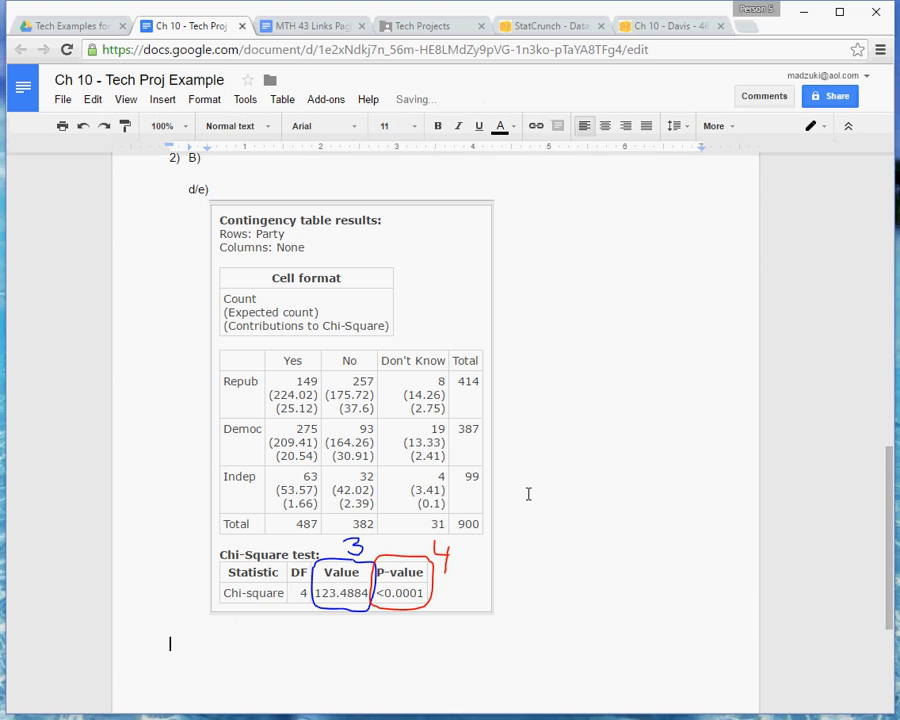
type("f")
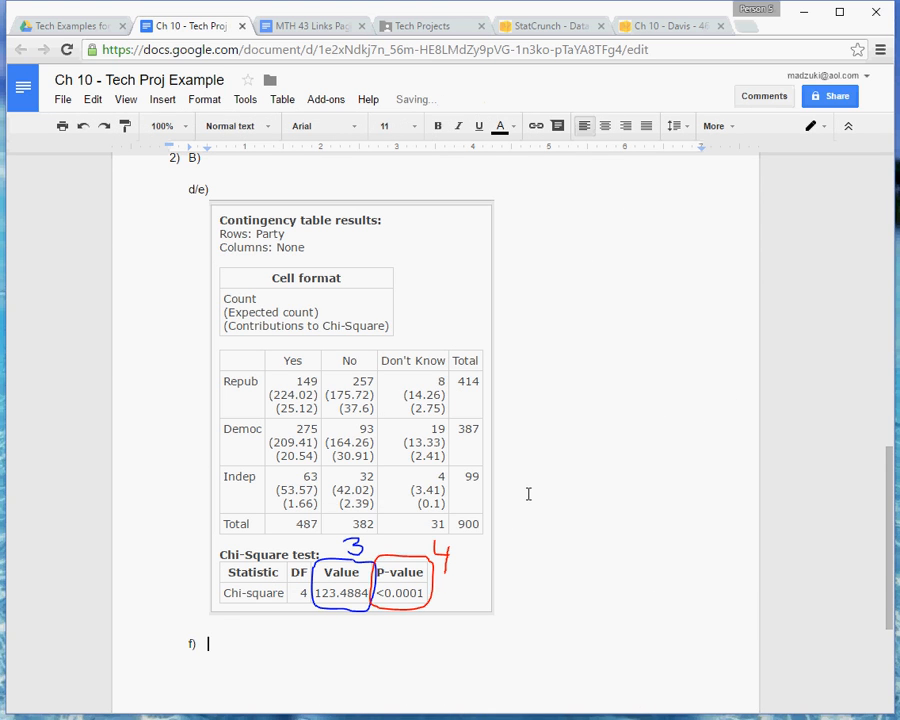